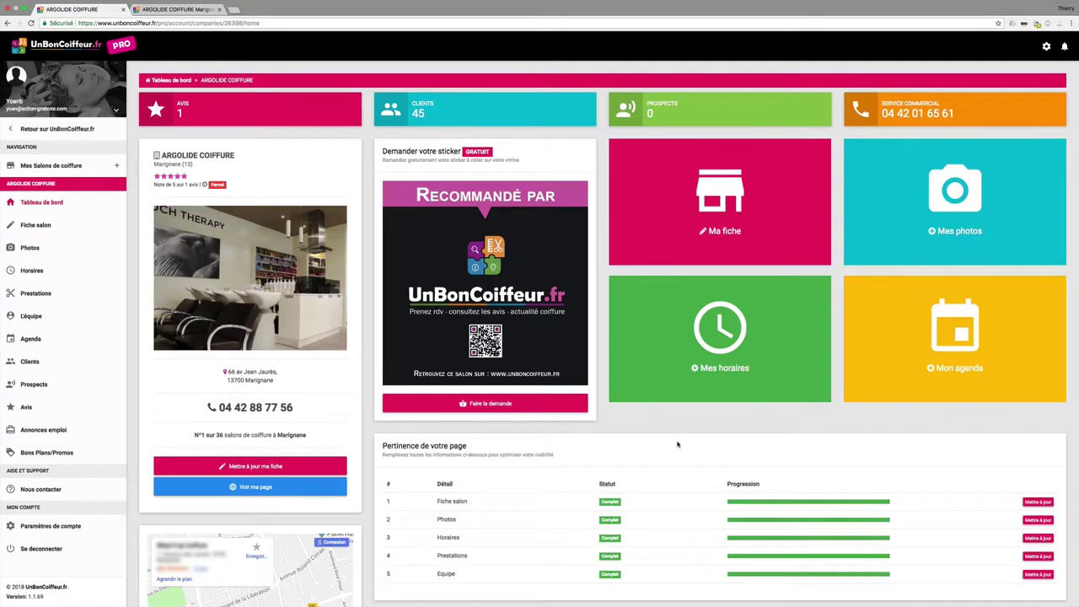
Open the salon's Prestations page and look through the existing service categories and their services
left_click(617, 425)
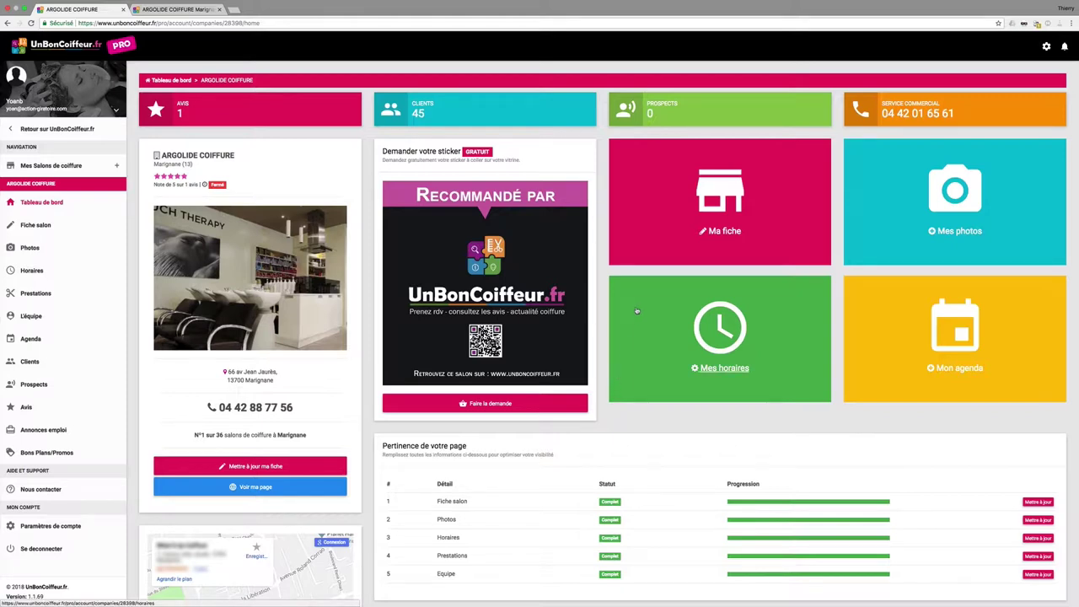
left_click(35, 296)
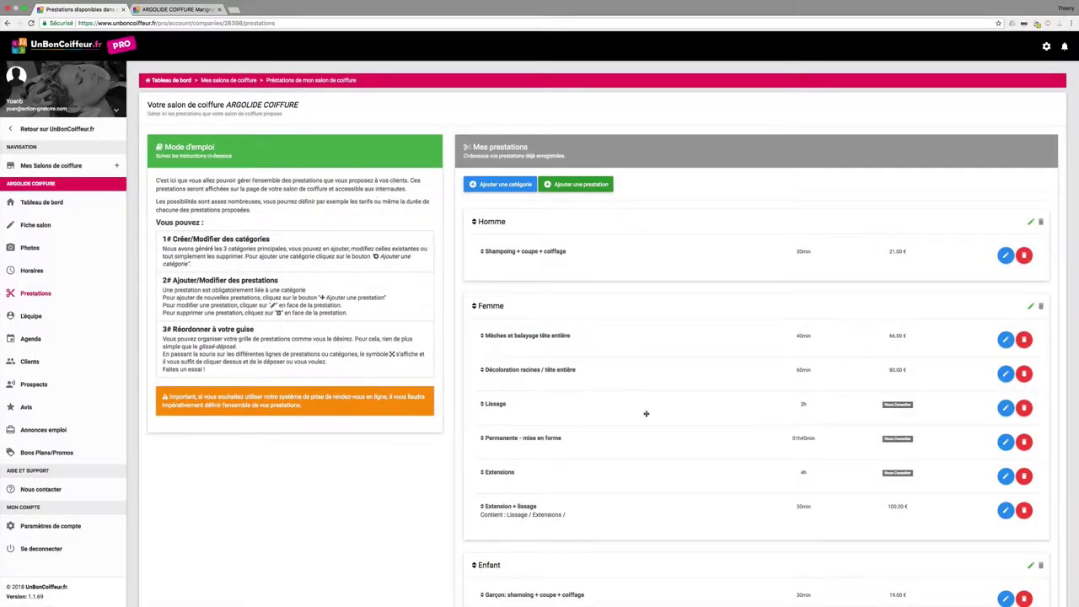
scroll(679, 438, "down", 10)
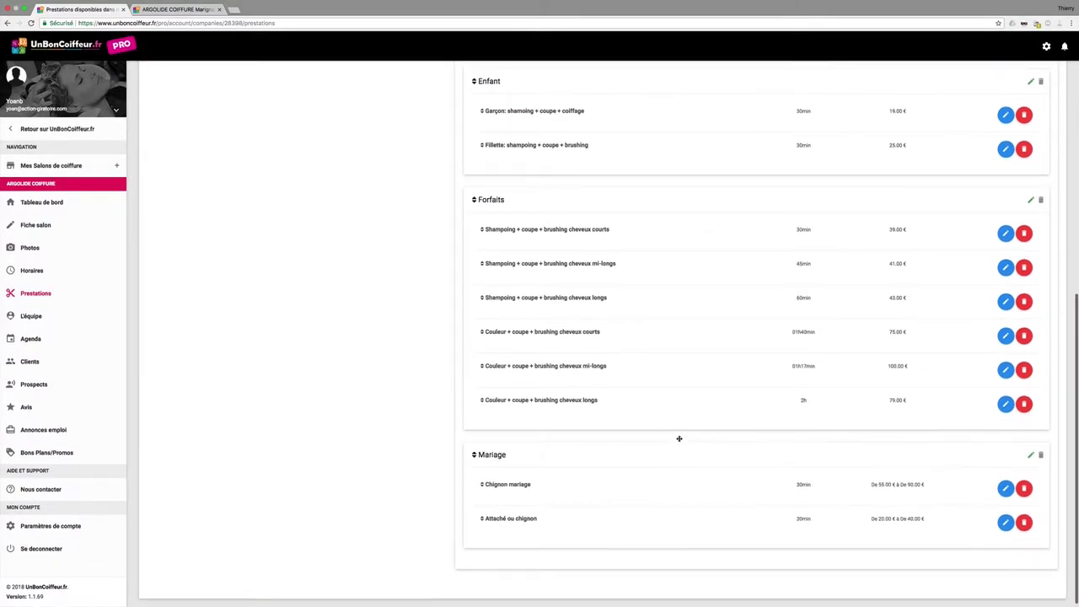
scroll(678, 438, "up", 10)
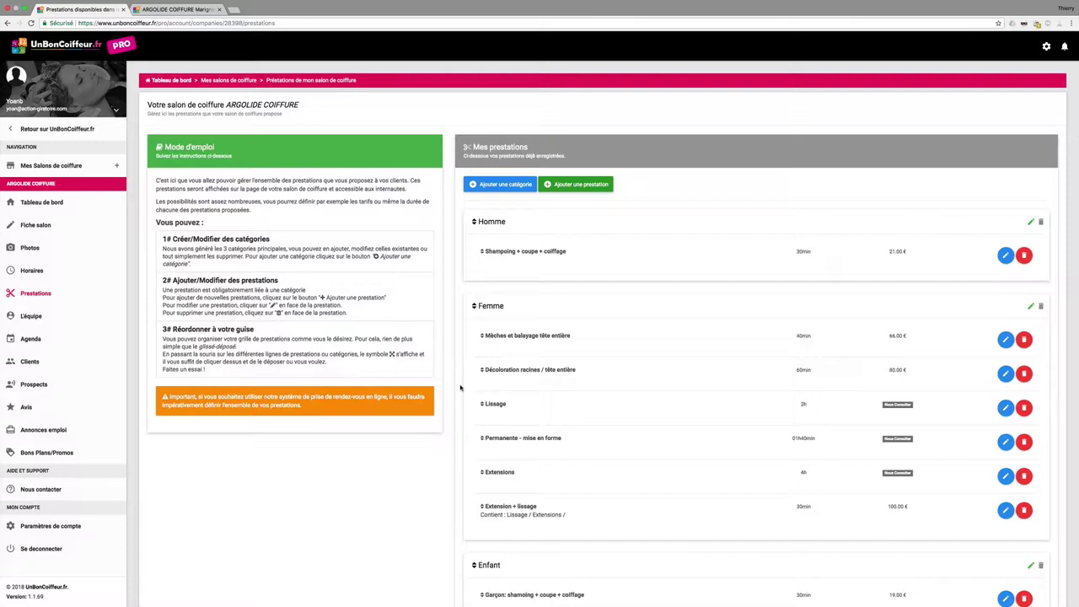
scroll(460, 388, "down", 5)
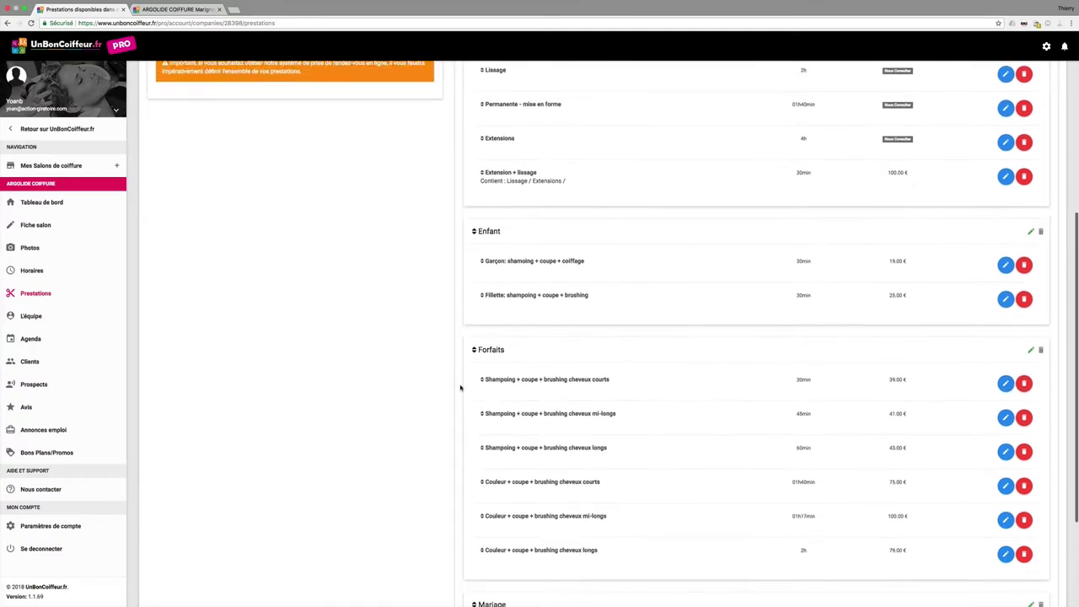
scroll(460, 388, "up", 5)
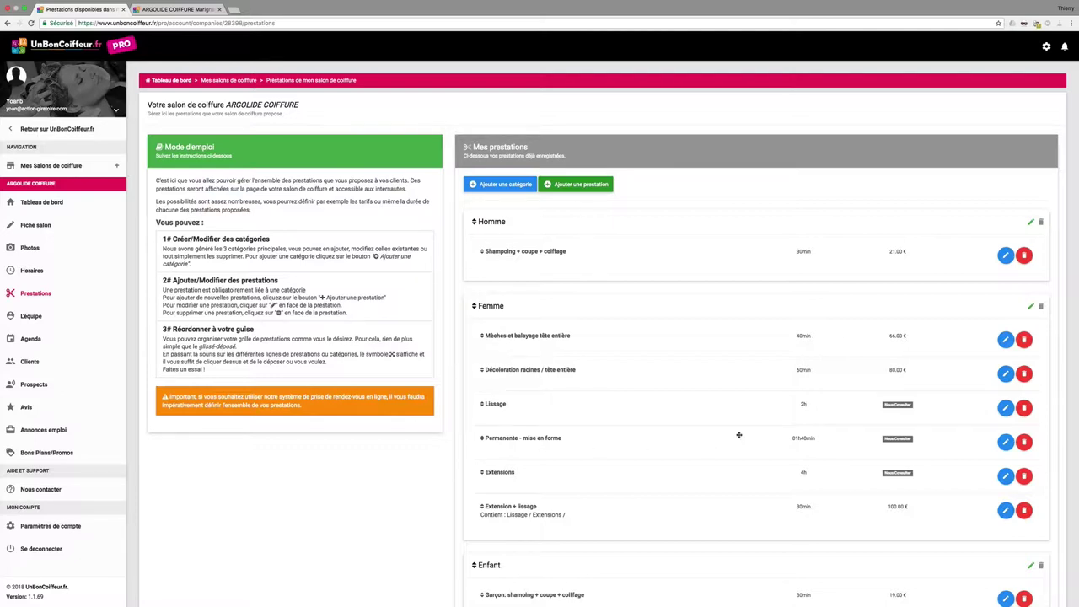
Add a new service category named "Fillette" and save it
left_click(675, 288)
left_click(504, 185)
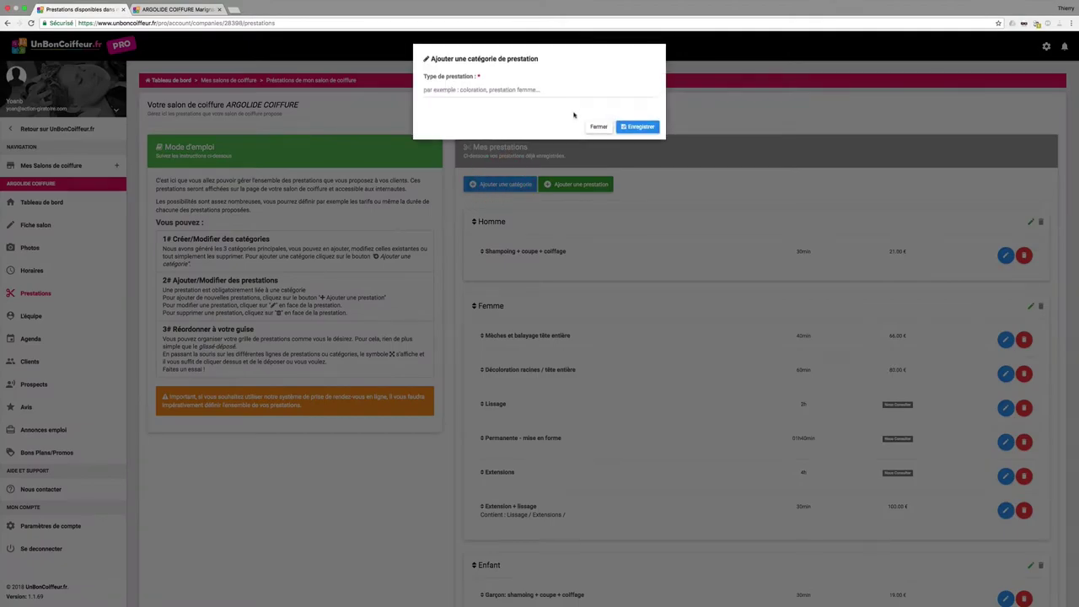
left_click(472, 89)
type("Fillett")
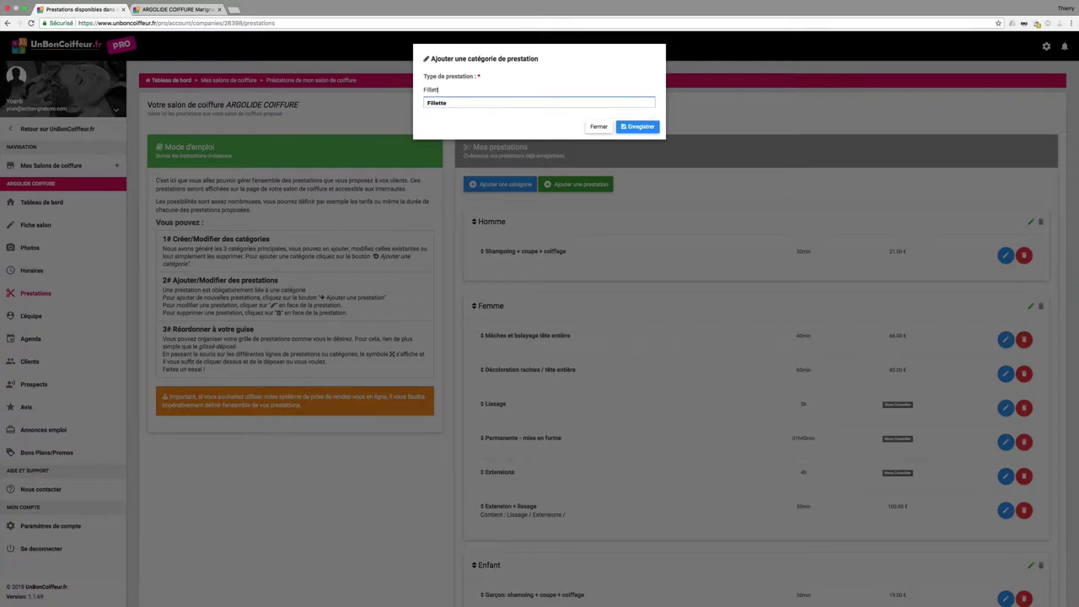
type("e")
left_click(472, 102)
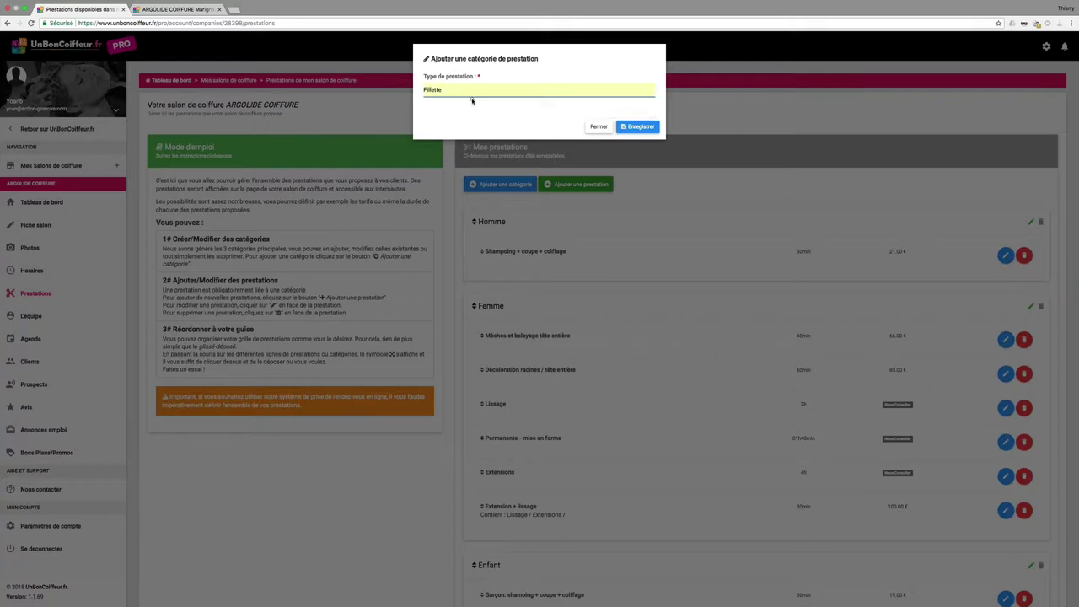
left_click(645, 129)
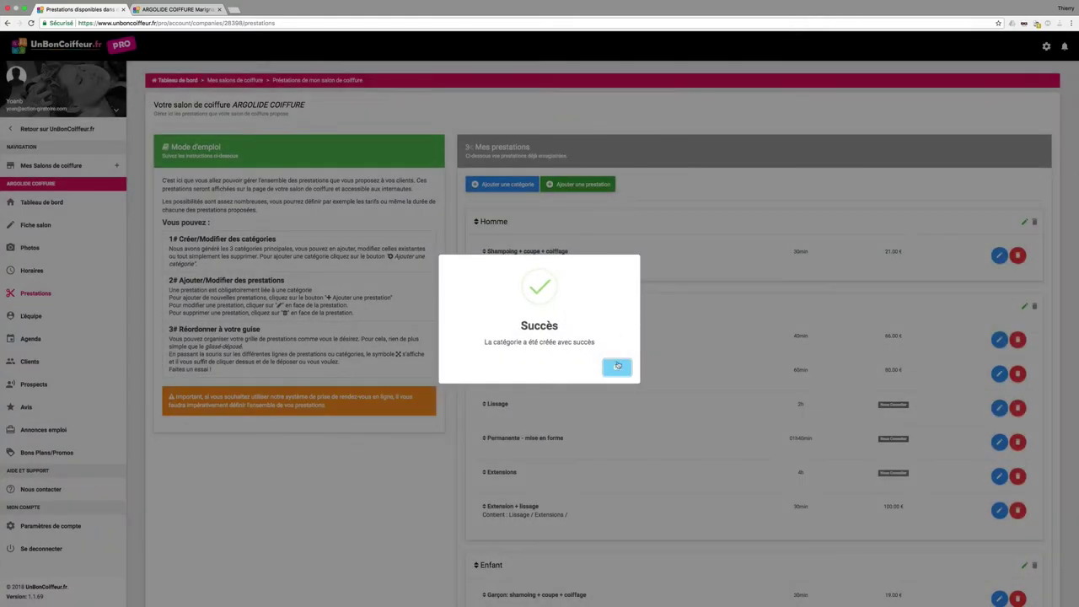
left_click(617, 366)
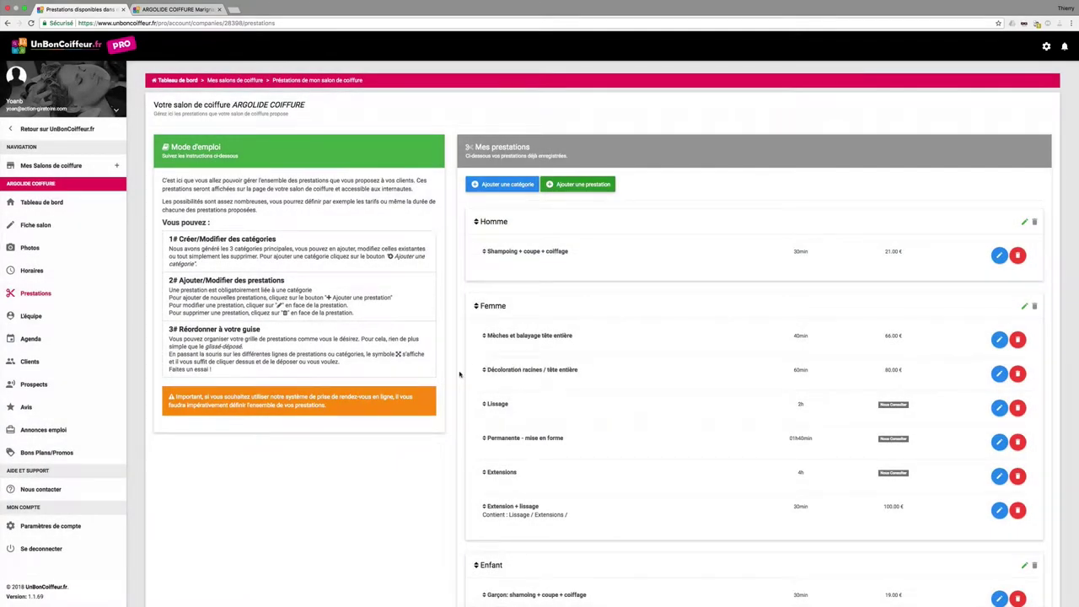
Check the list of services for the new Fillette category
scroll(460, 374, "down", 1)
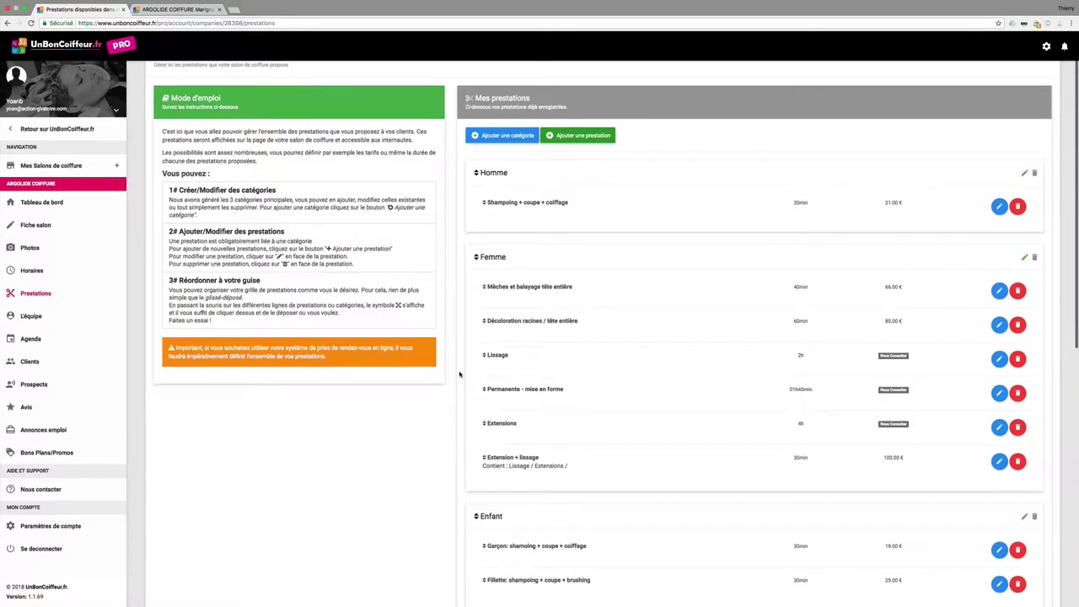
scroll(460, 374, "down", 4)
scroll(459, 374, "down", 4)
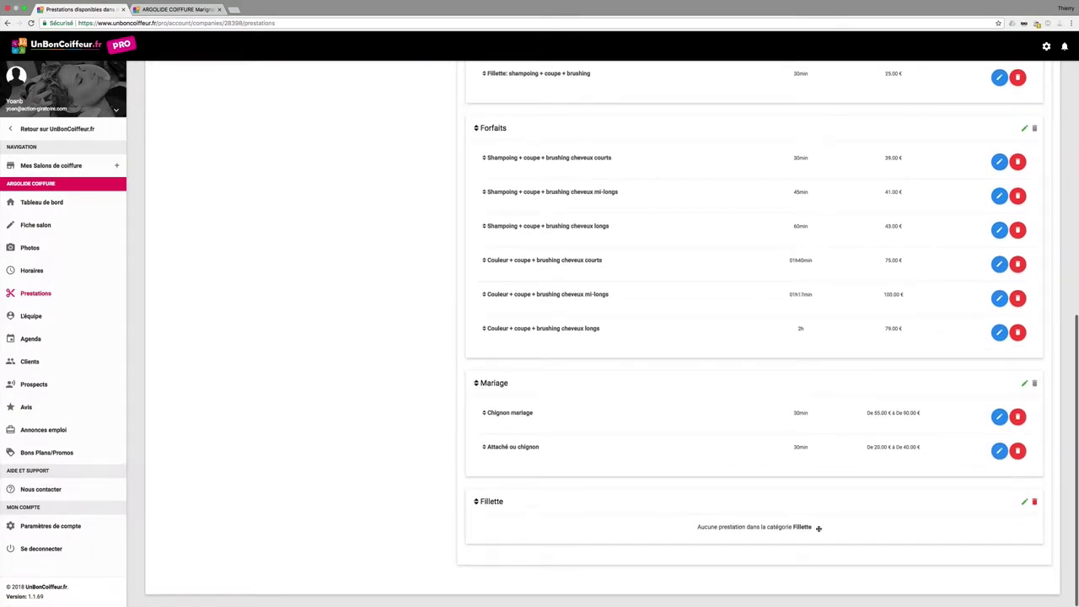
scroll(422, 512, "up", 6)
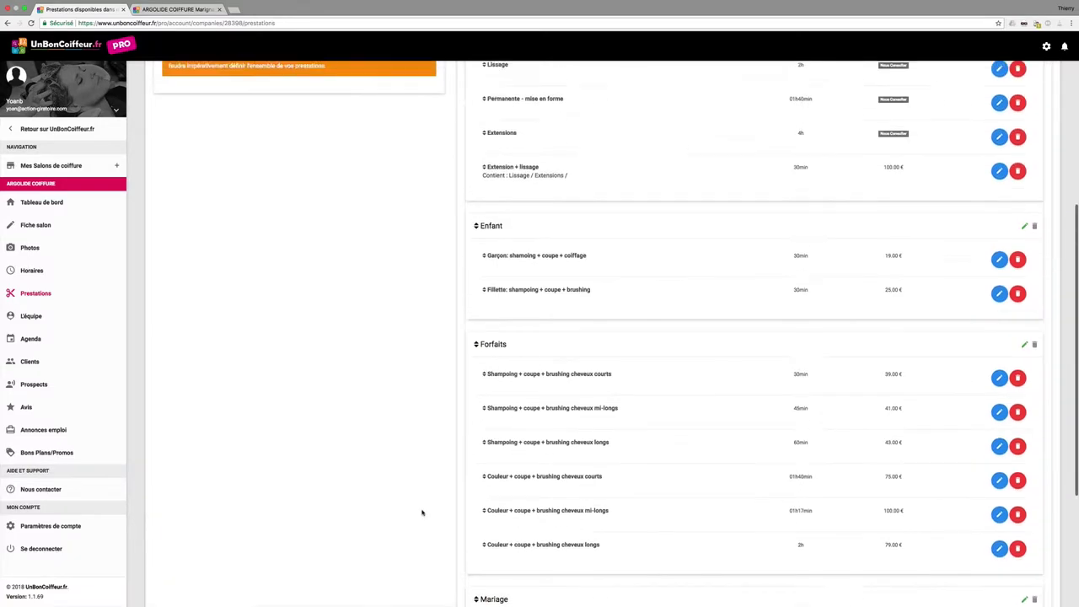
scroll(421, 512, "up", 1)
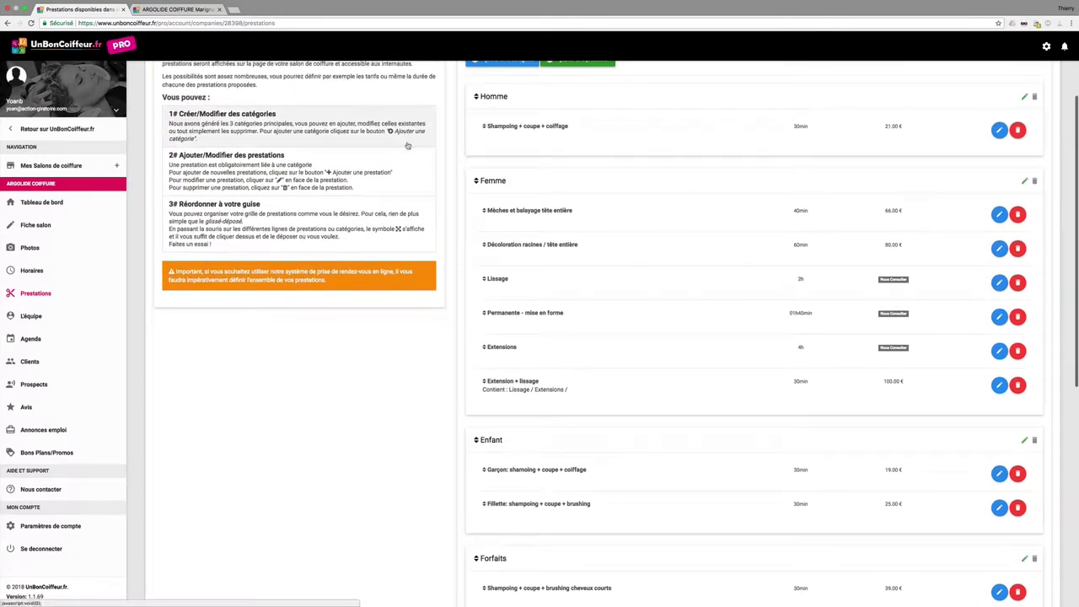
scroll(462, 202, "up", 3)
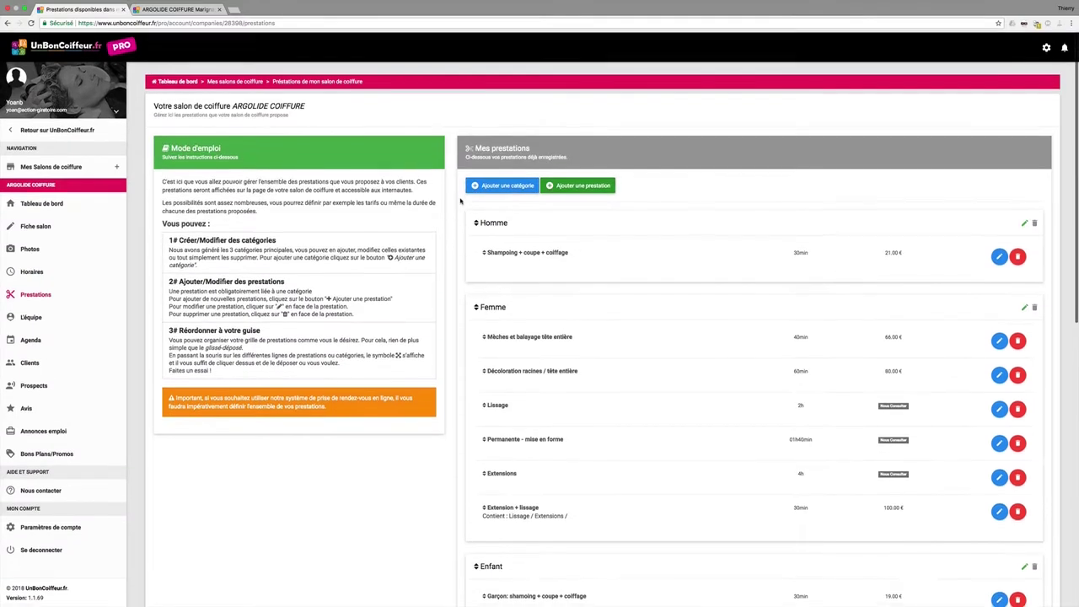
Switch to the salon's public page and reload it to check the Fillette category under Nos Prestations
left_click(177, 9)
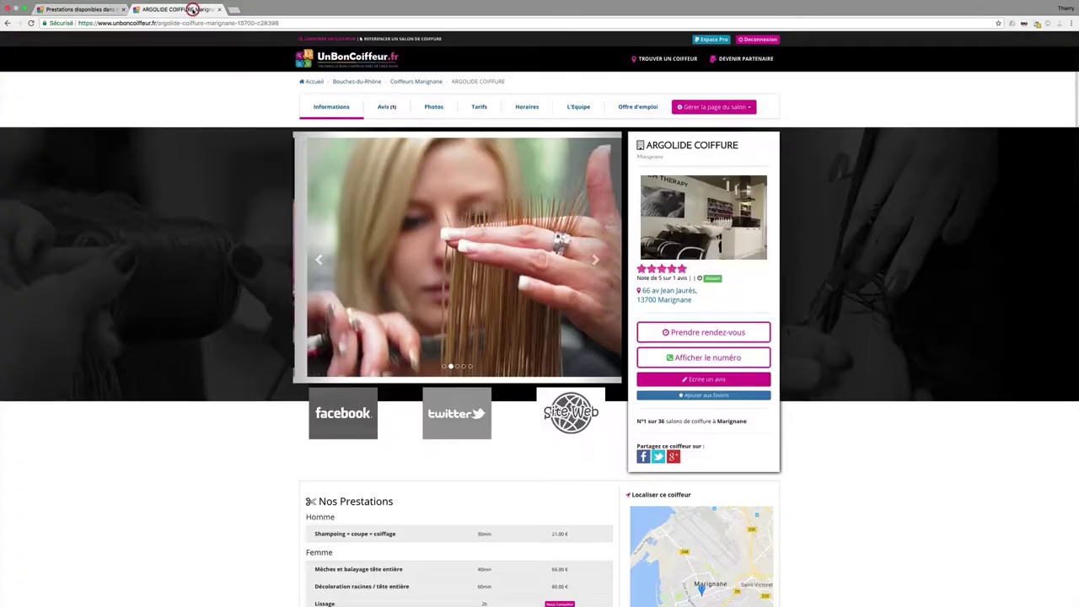
scroll(268, 254, "down", 10)
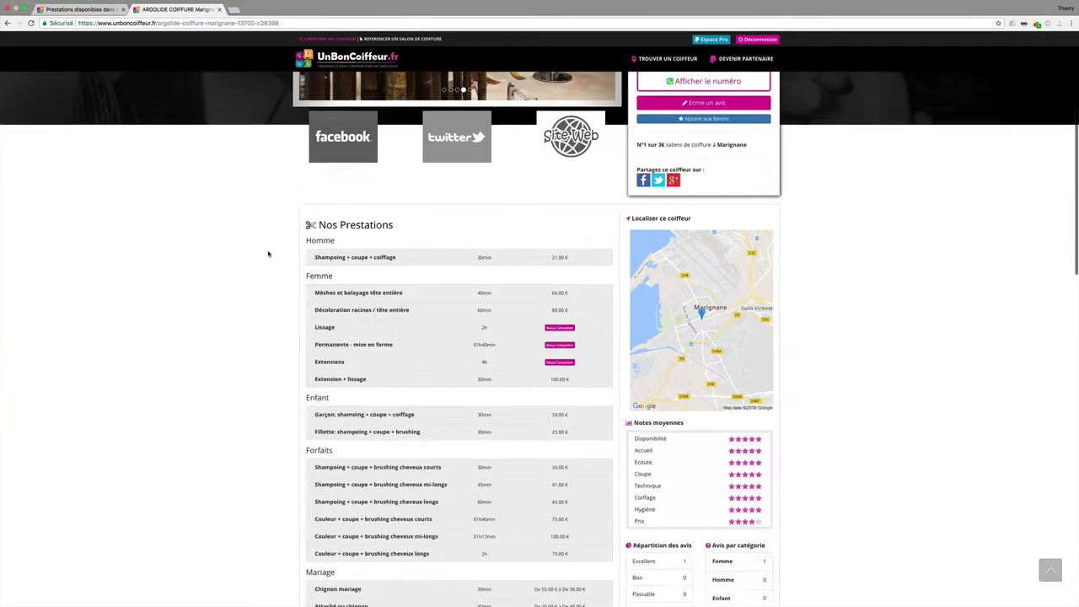
scroll(268, 255, "up", 5)
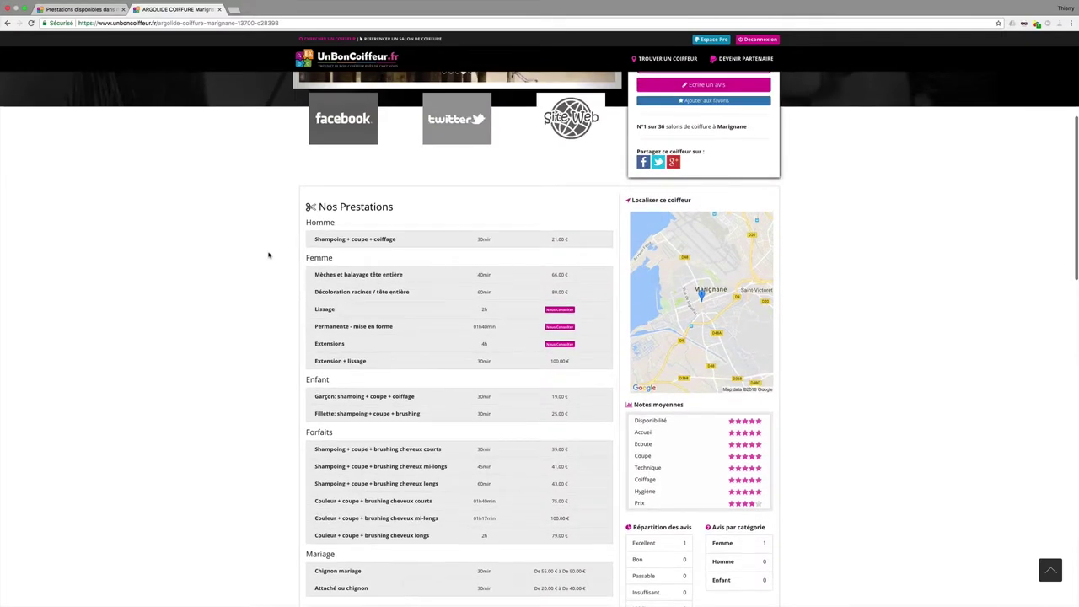
scroll(154, 103, "down", 2)
key("super+r")
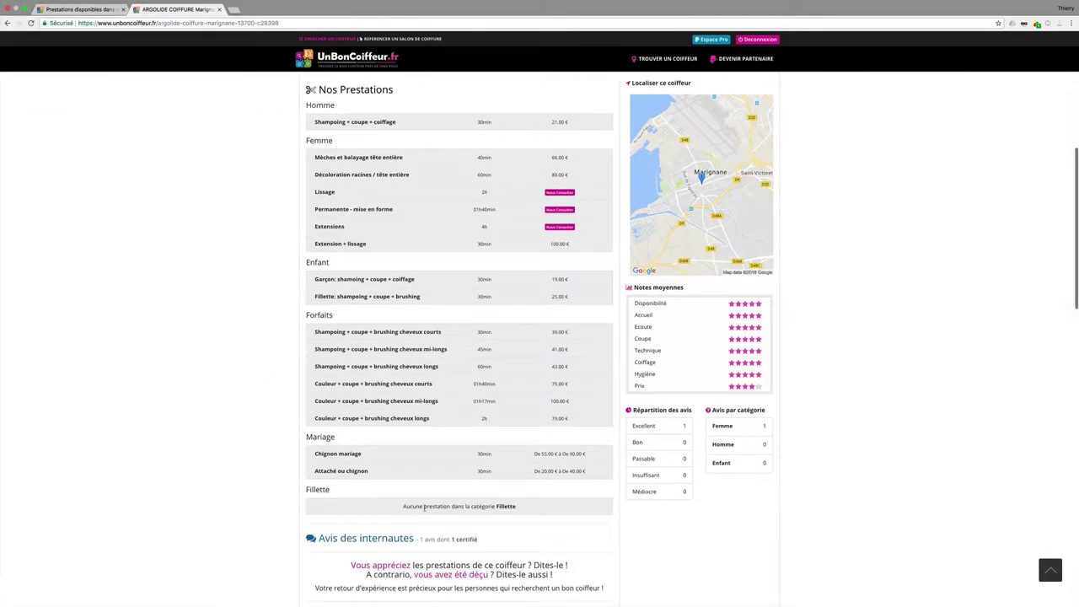
Return to the services management page and move the Fillette category between Homme and Femme
left_click(60, 9)
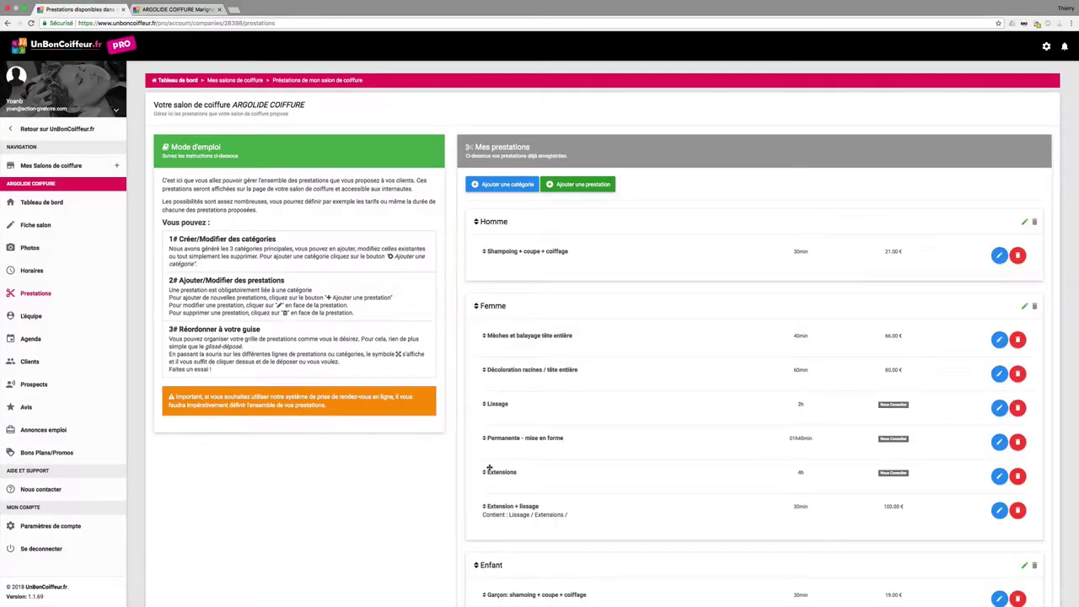
scroll(458, 499, "down", 5)
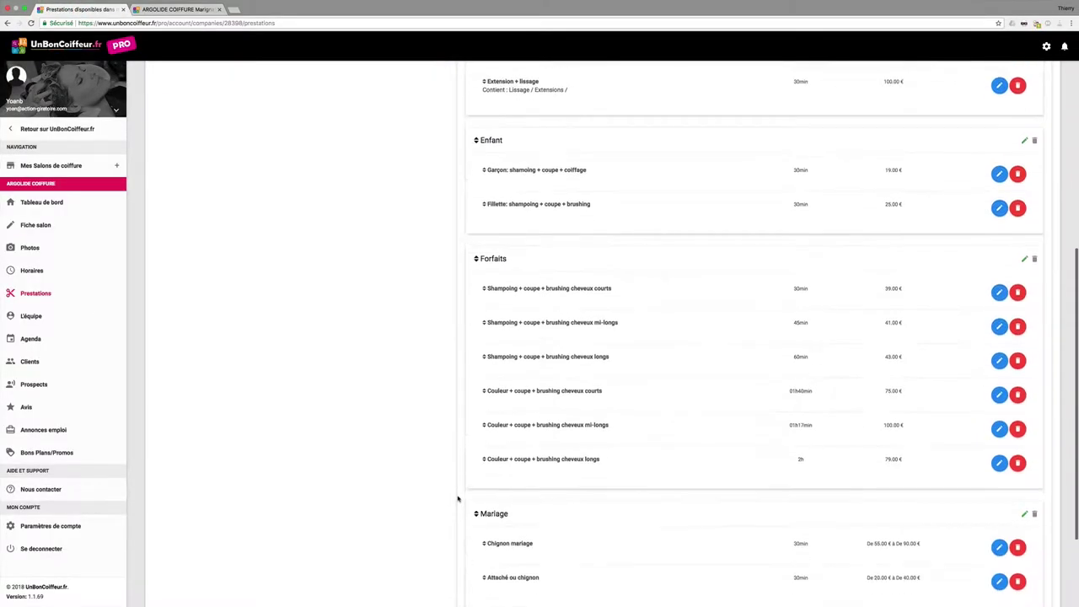
scroll(457, 499, "down", 1)
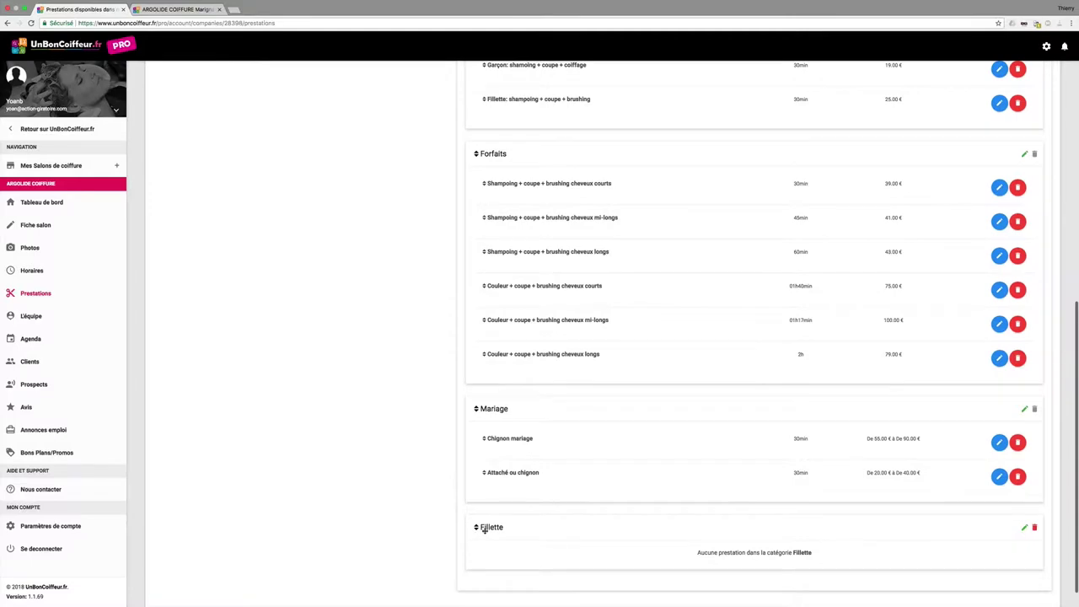
left_click_drag(491, 528, 526, 193)
scroll(525, 193, "up", 6)
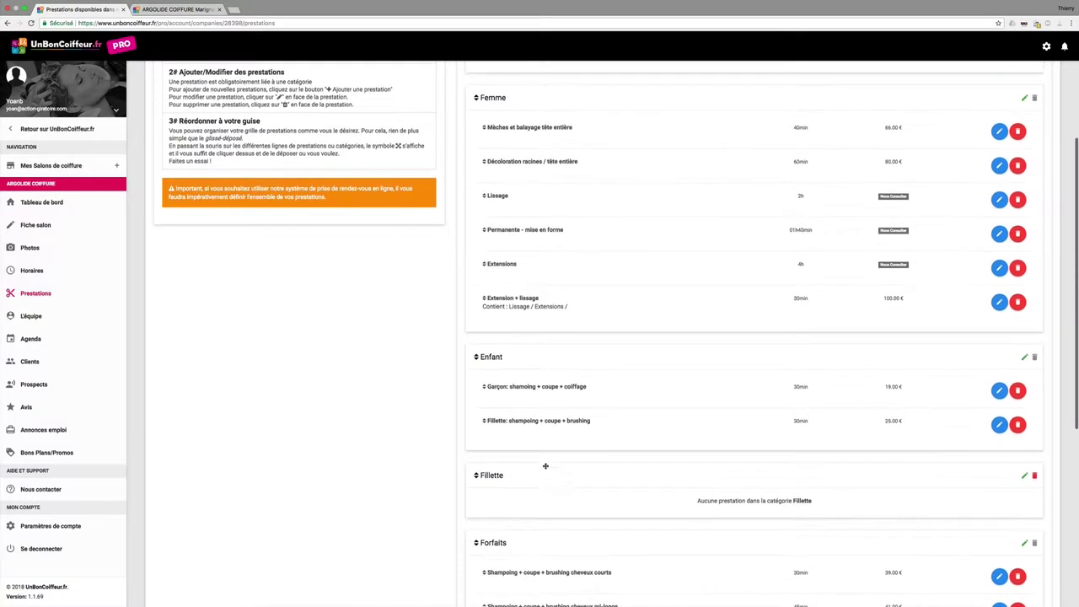
scroll(533, 546, "down", 1)
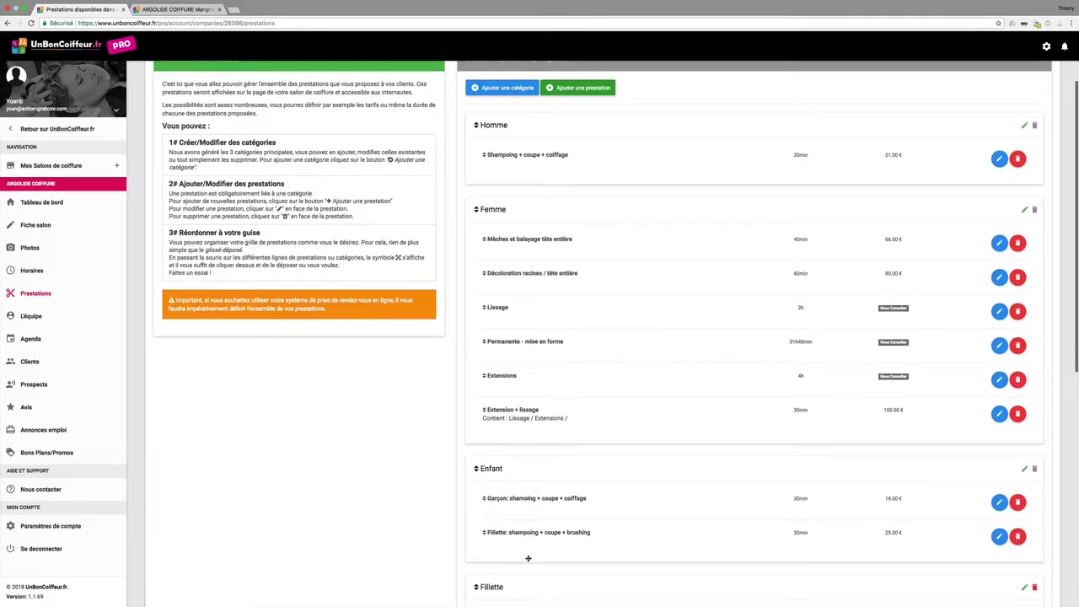
left_click_drag(506, 587, 506, 209)
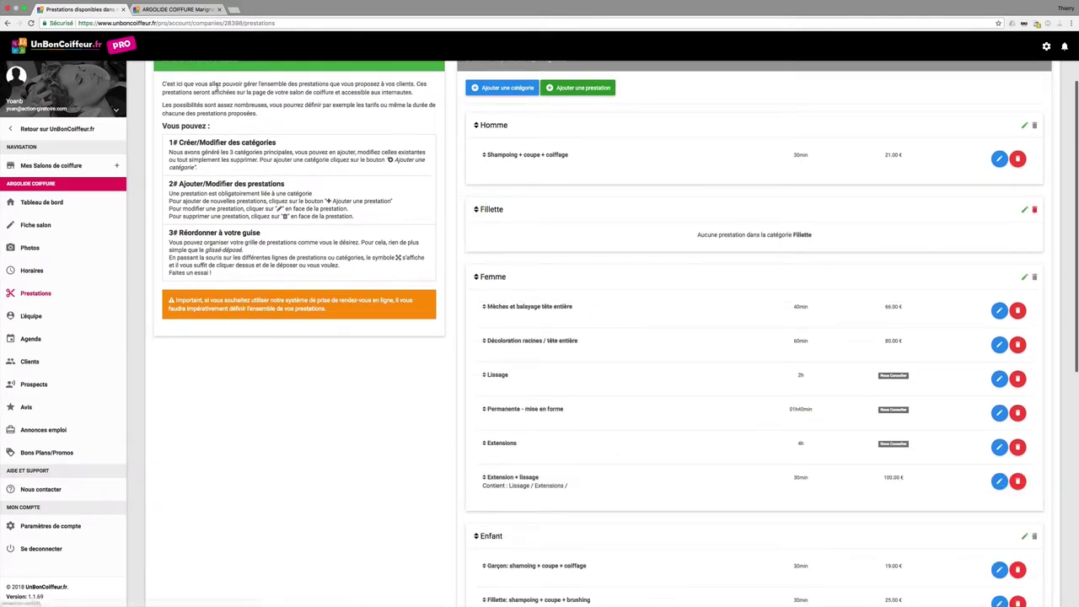
Reload the salon's public page to check the category order, and return to the services management page
left_click(177, 9)
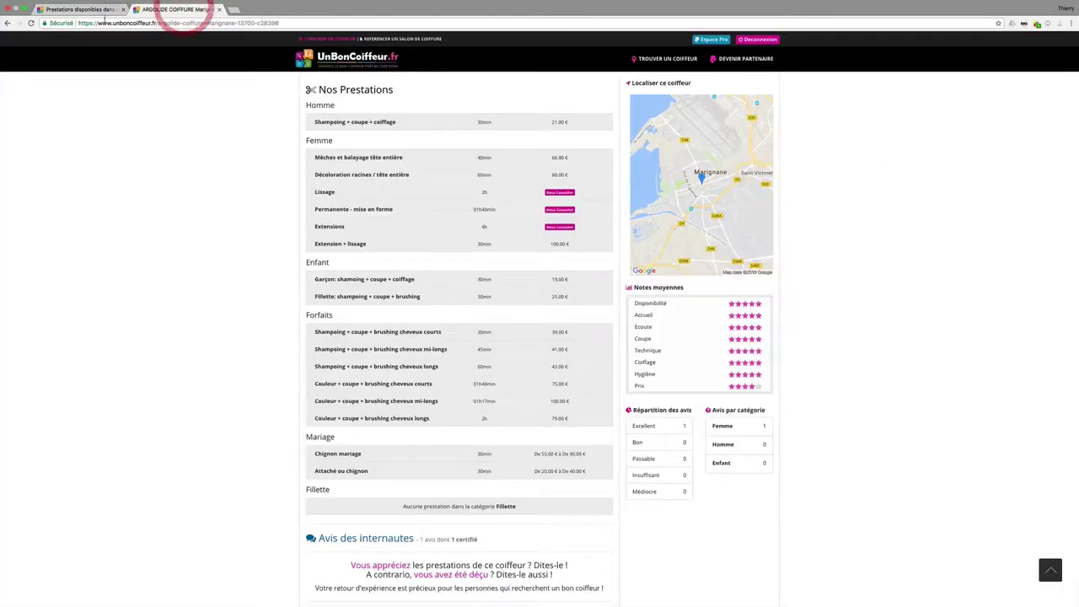
left_click(31, 23)
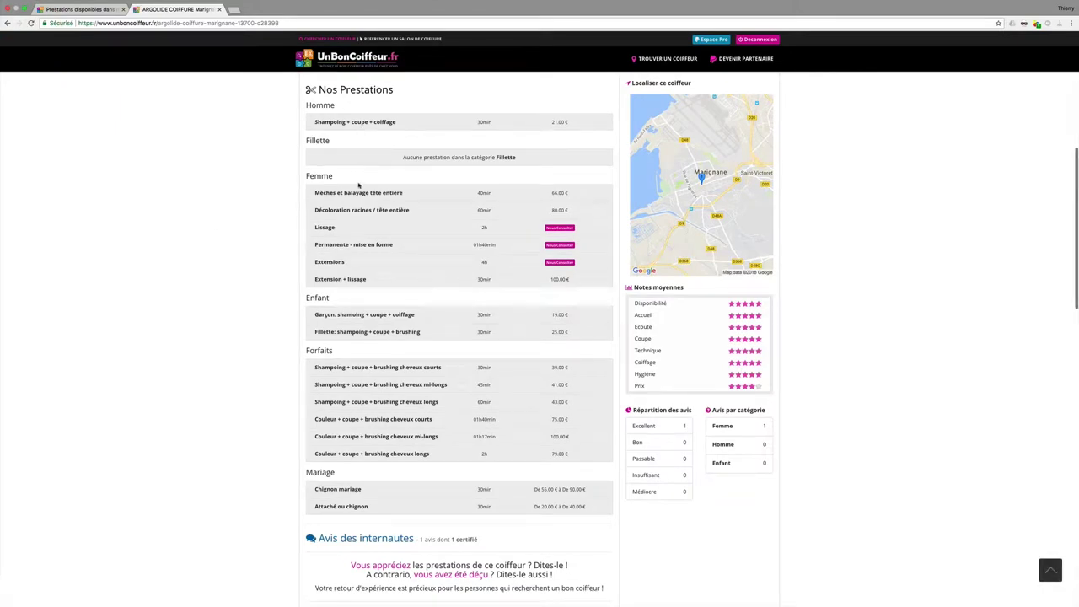
left_click(77, 8)
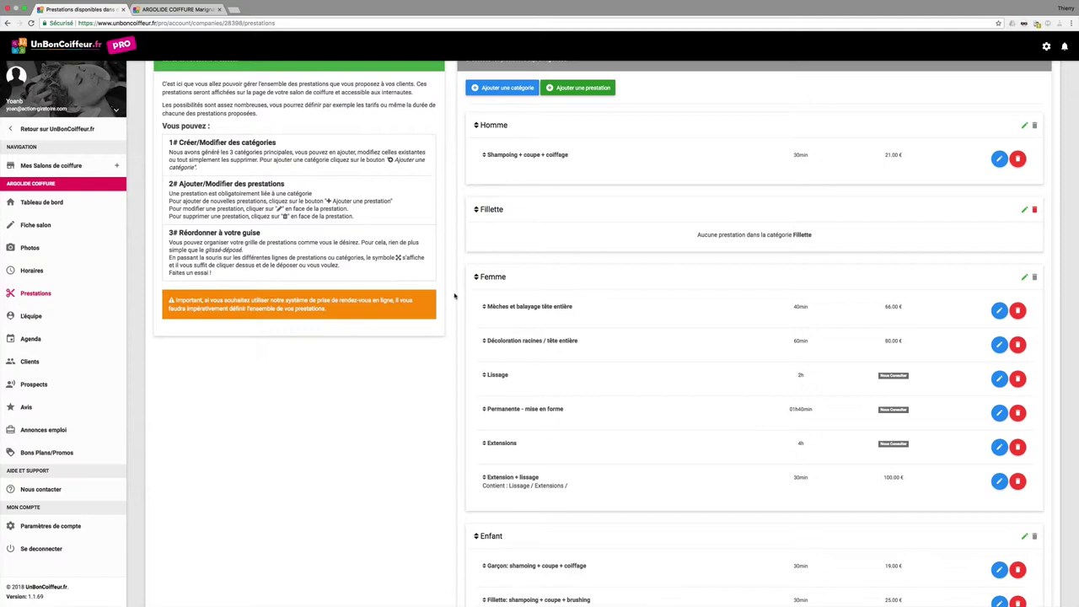
Rename the Fillette category to "Fillette bis" and save the change
scroll(466, 291, "up", 3)
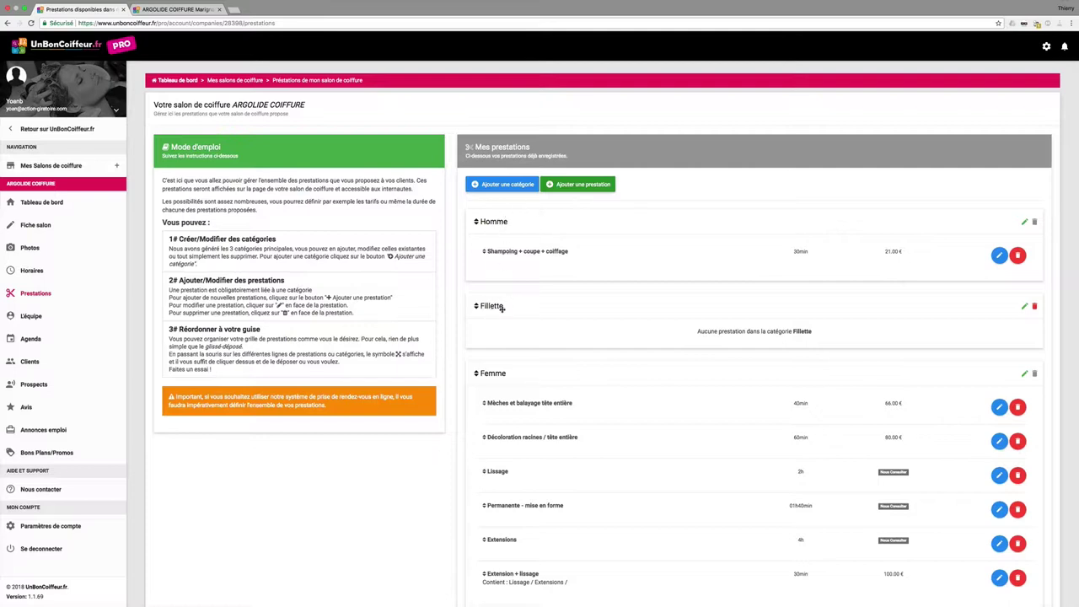
left_click(1024, 306)
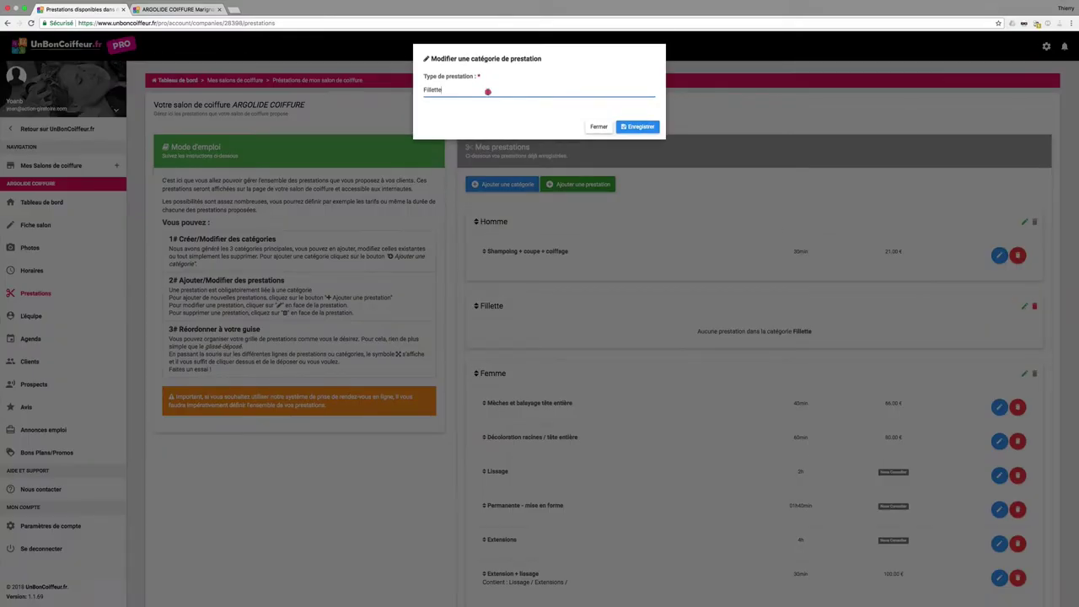
left_click(488, 91)
left_click(639, 126)
left_click(612, 366)
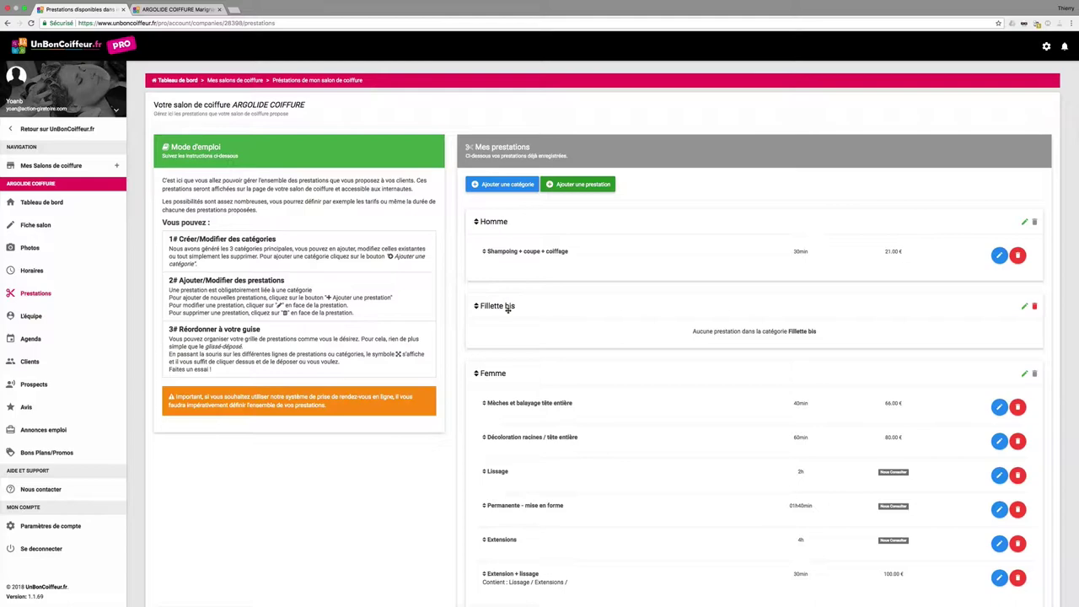
Delete the "Fillette bis" category and confirm the deletion
left_click(1034, 307)
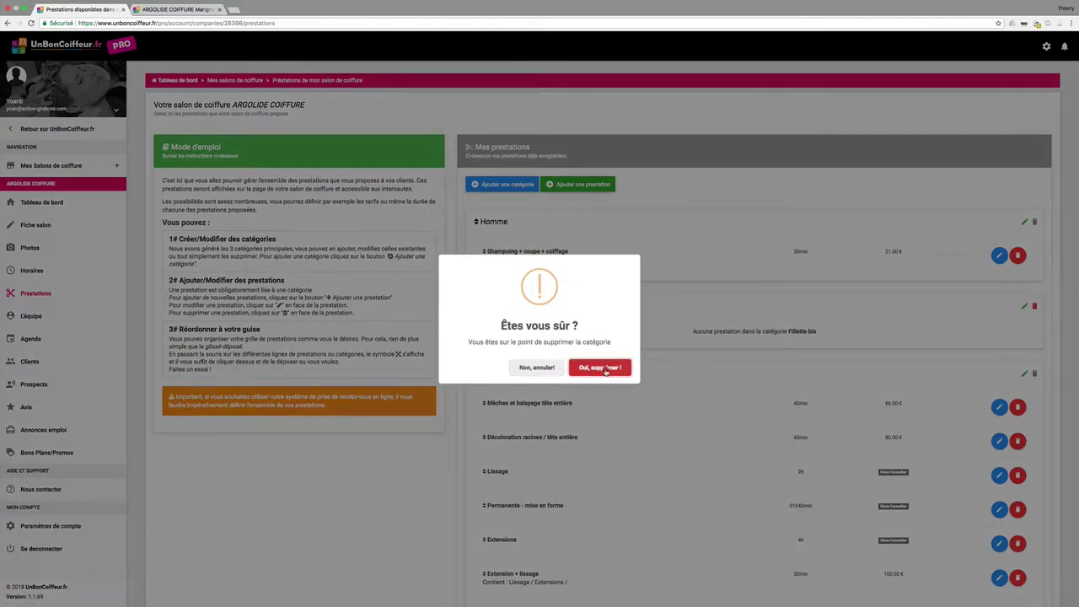
left_click(603, 369)
left_click(608, 365)
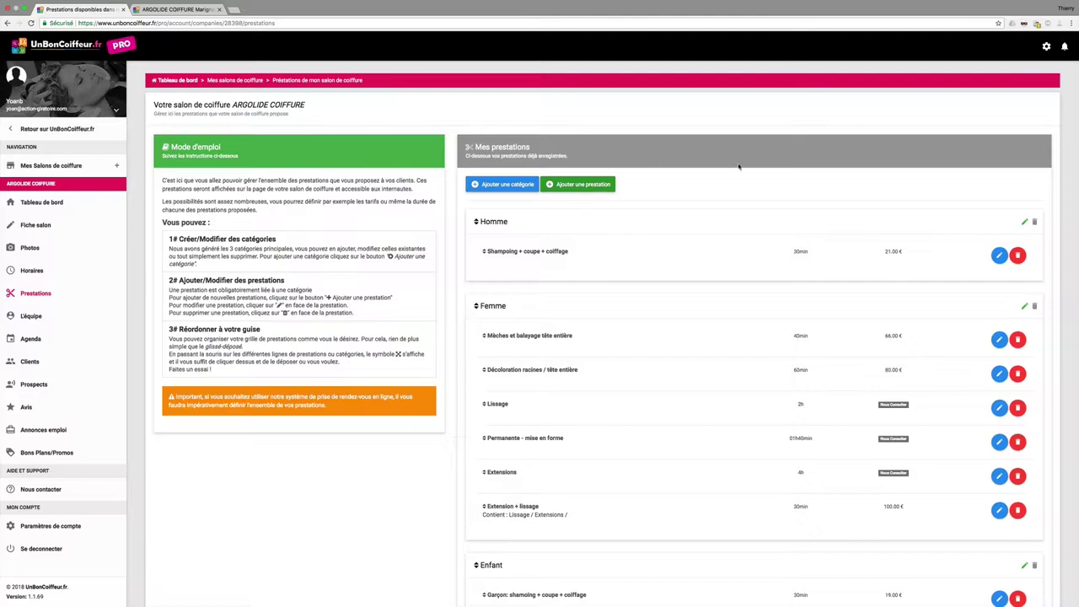
Start adding a service in the Femme category and name it "Coupe courte"
left_click(580, 185)
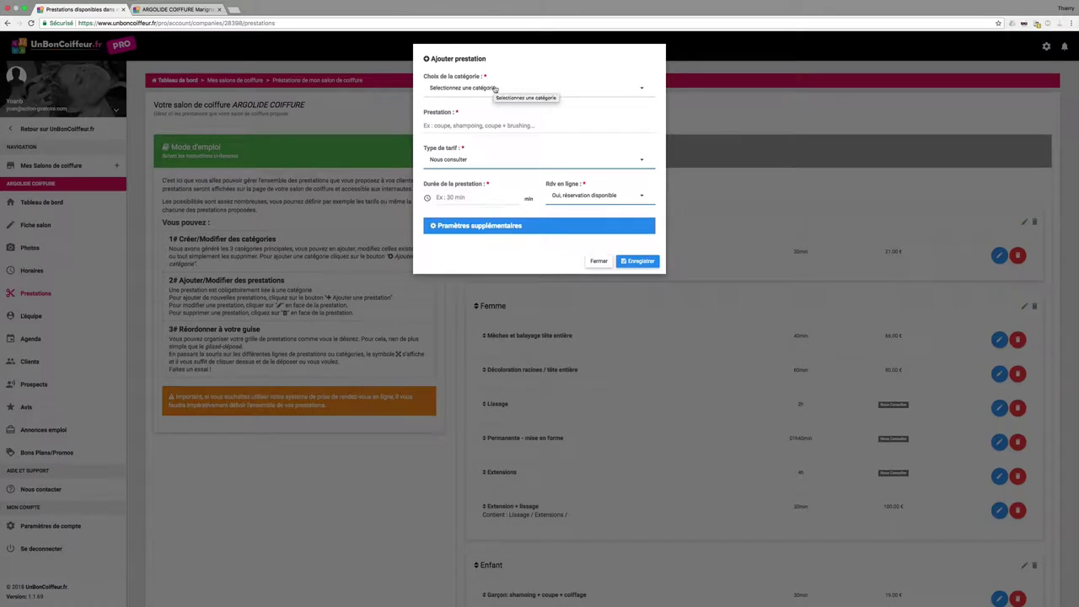
left_click(602, 88)
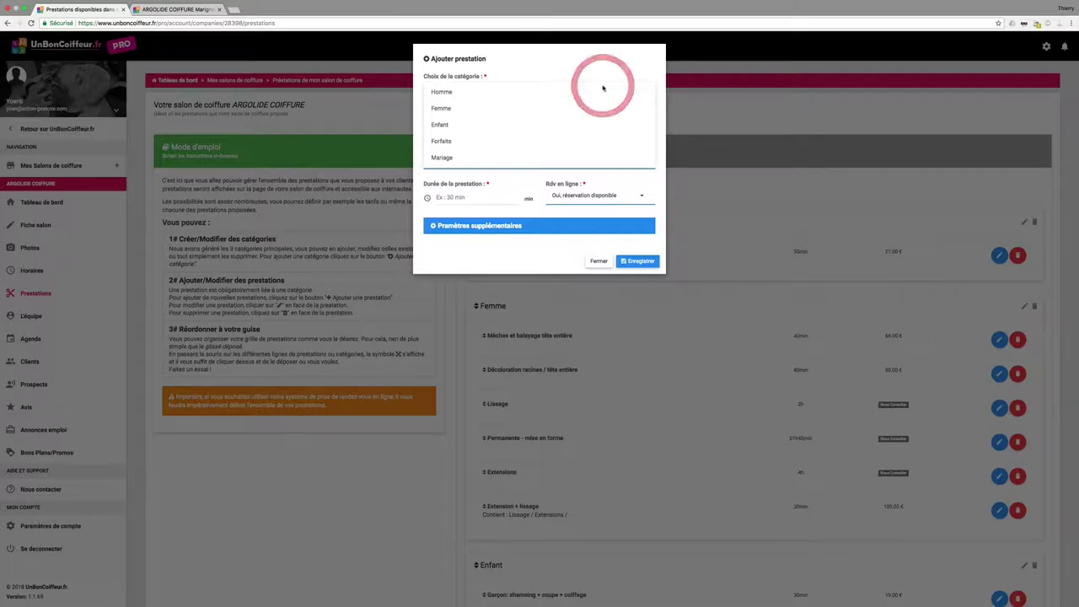
left_click(499, 108)
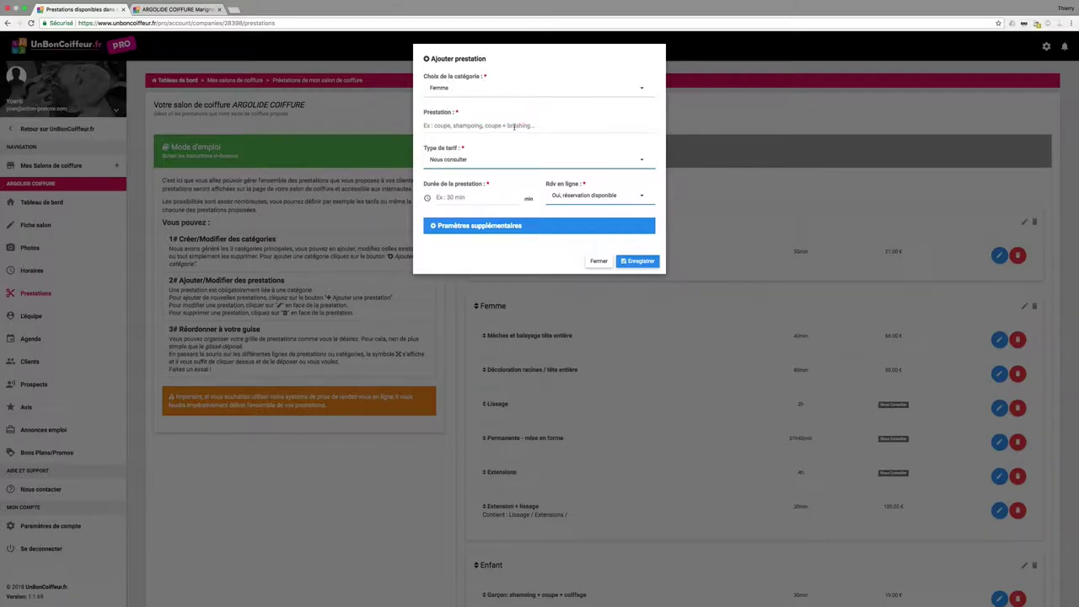
left_click(514, 127)
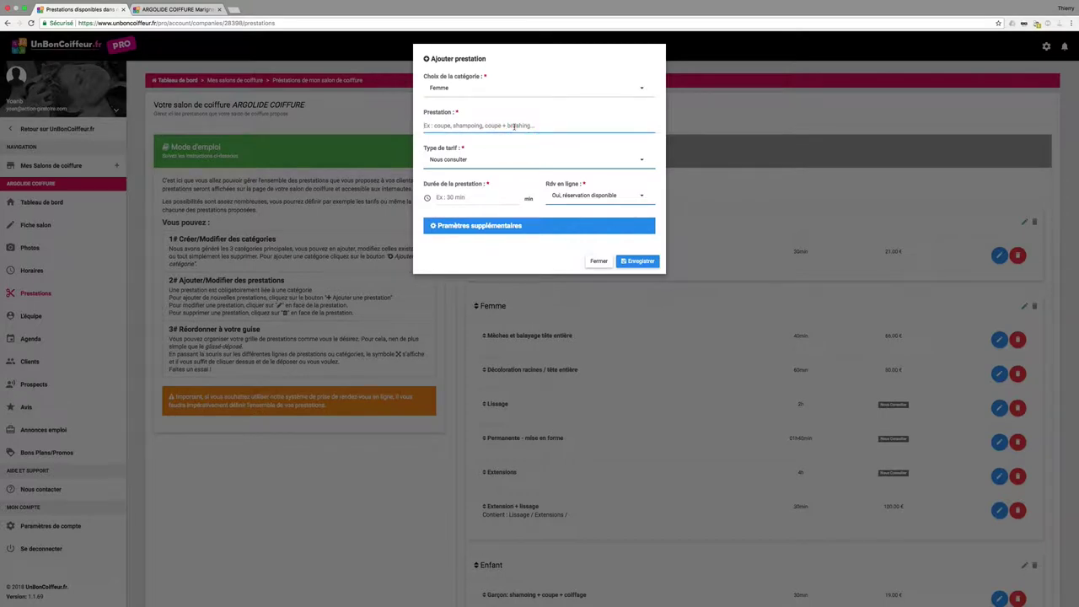
type("C")
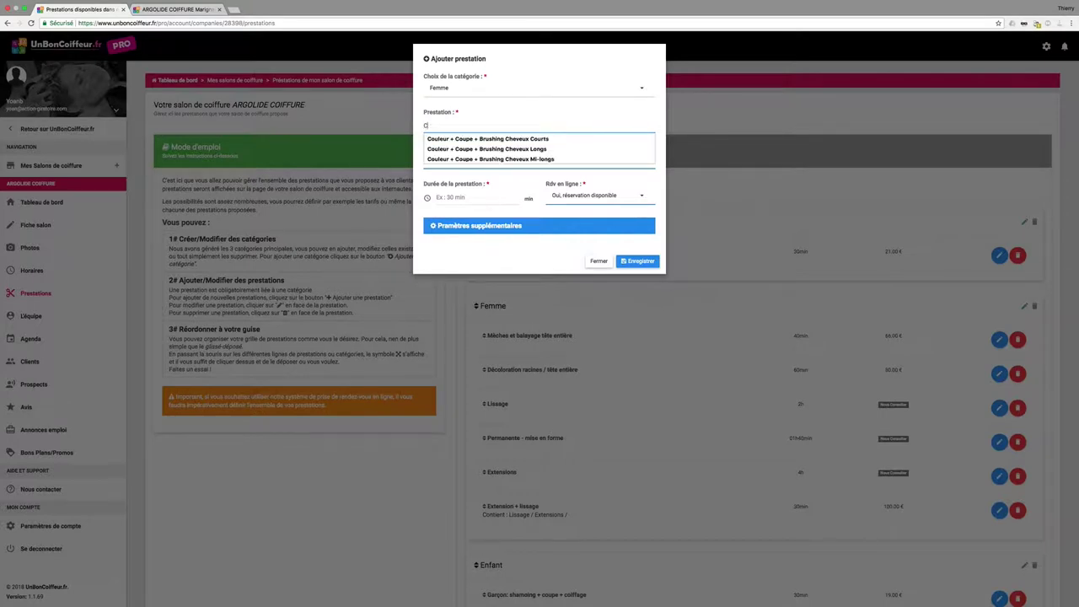
type("oupe co")
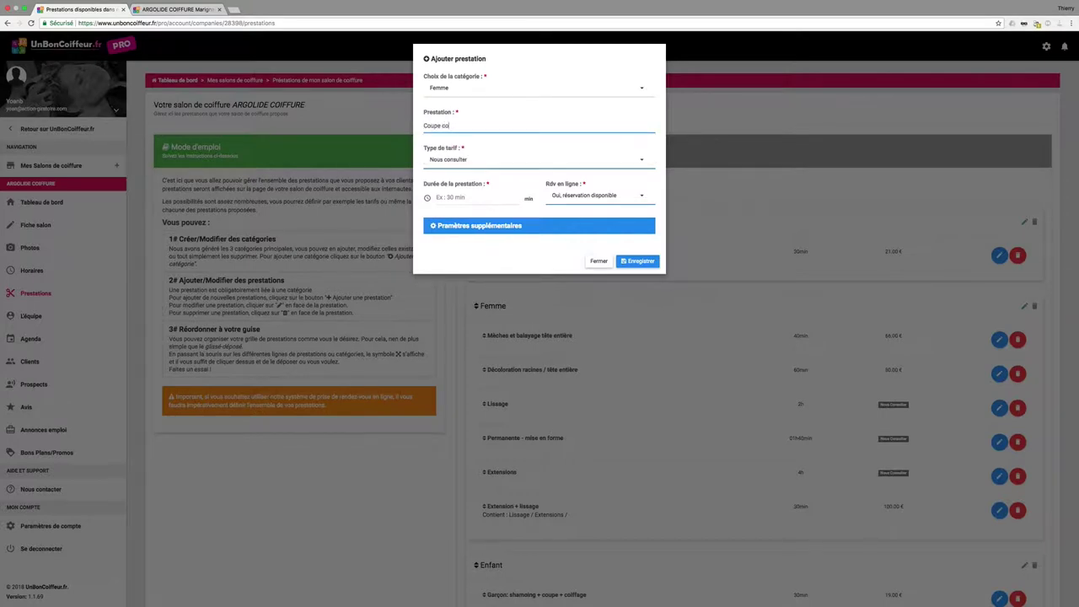
type("urte")
Try the pricing types Tarif à partir de, Tarif fixe and Tranche de prix to compare their price fields
left_click(643, 163)
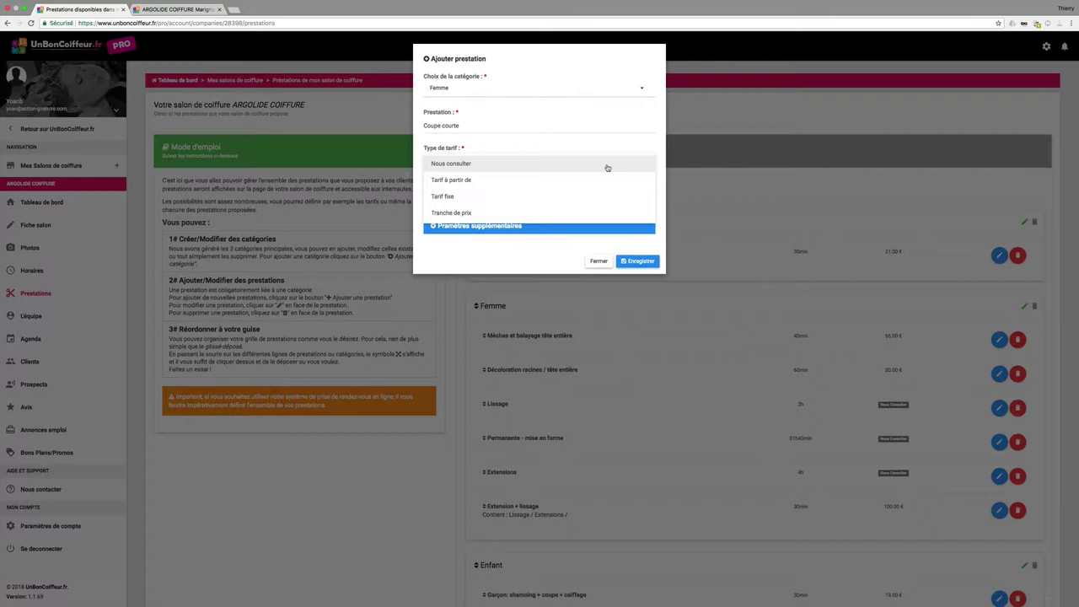
left_click(498, 180)
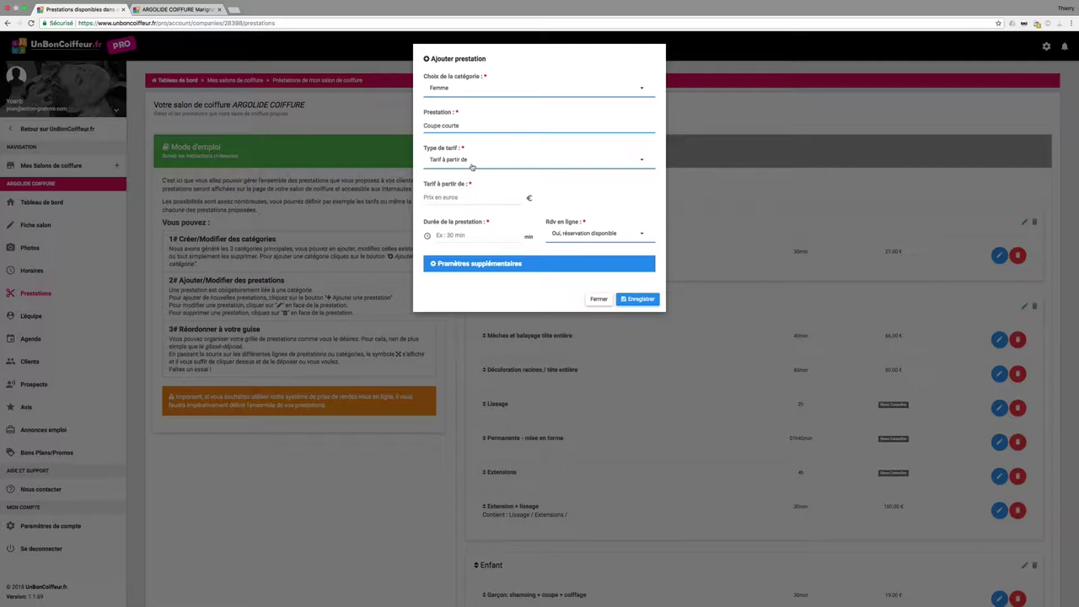
left_click(438, 197)
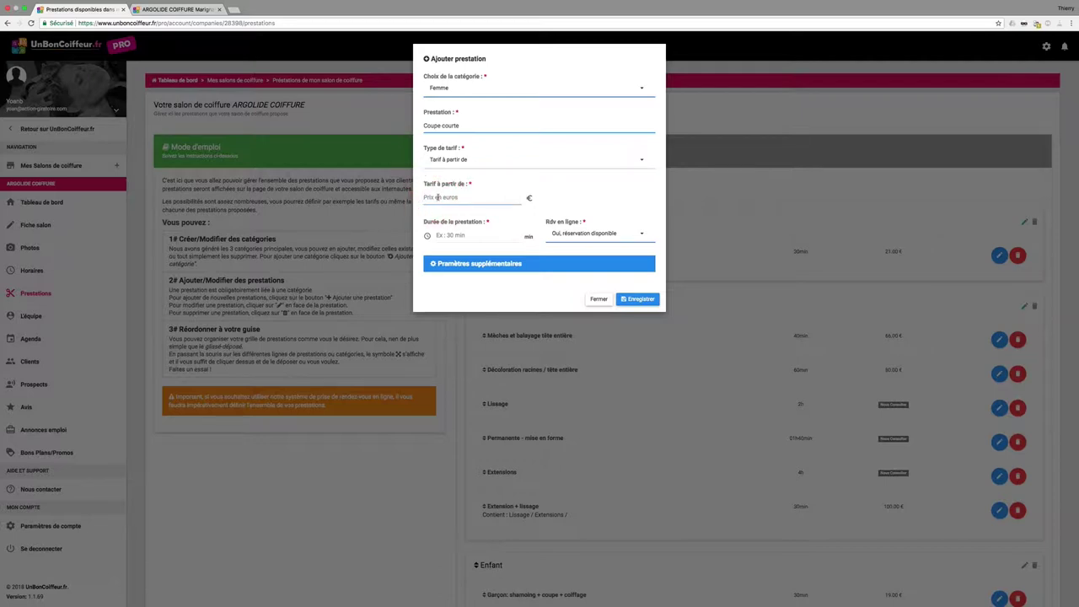
left_click(642, 159)
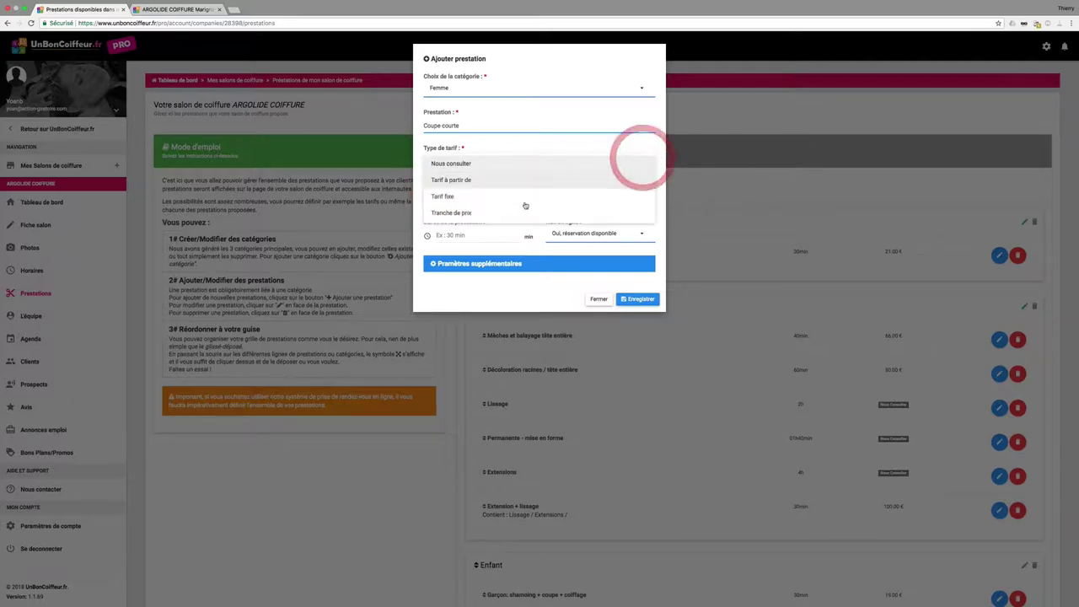
left_click(515, 197)
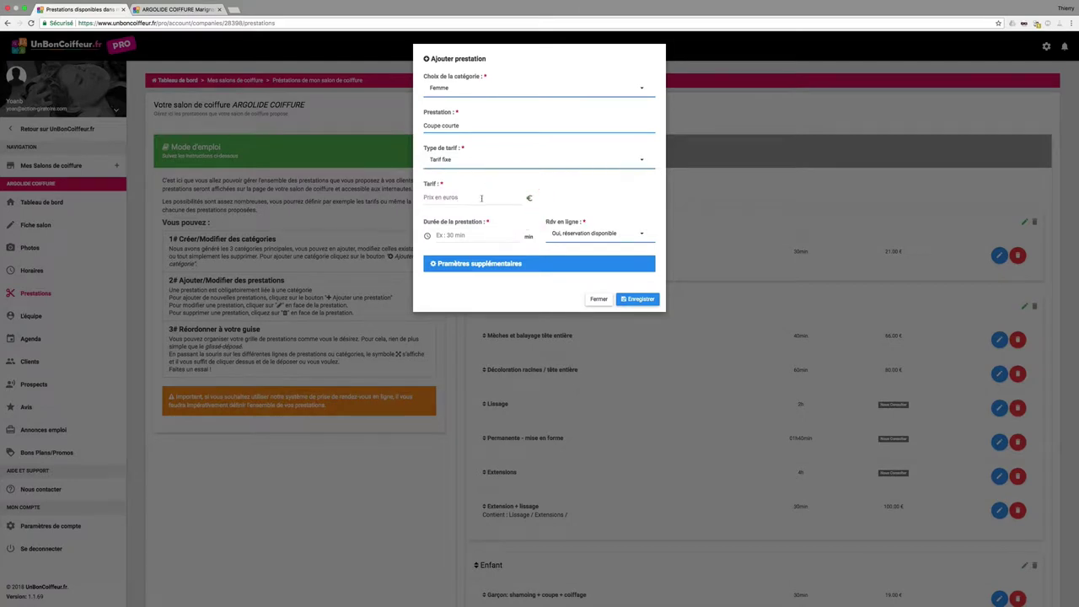
left_click(641, 160)
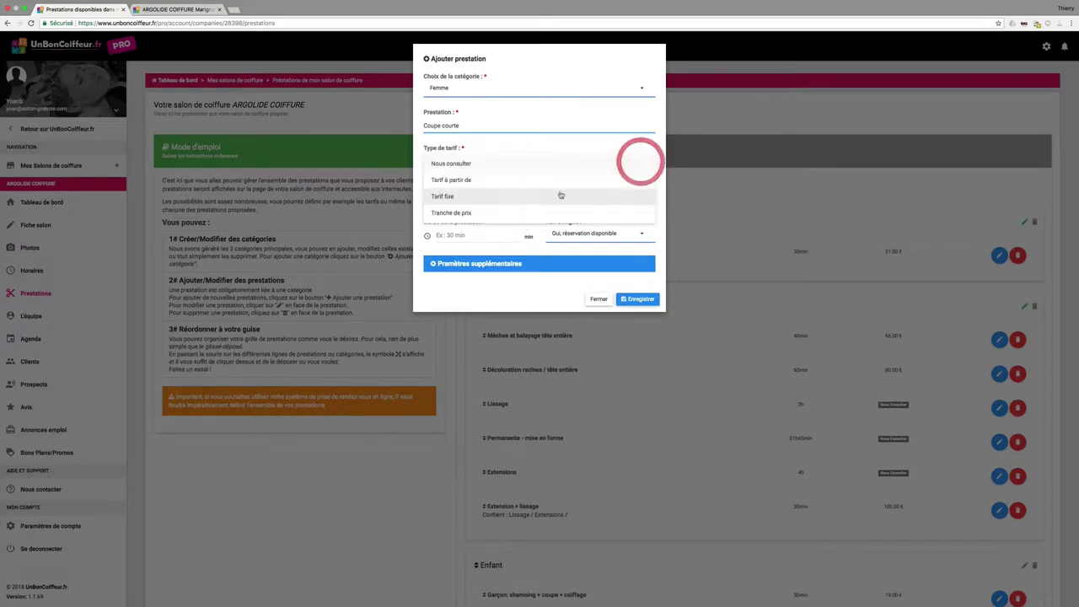
left_click(463, 215)
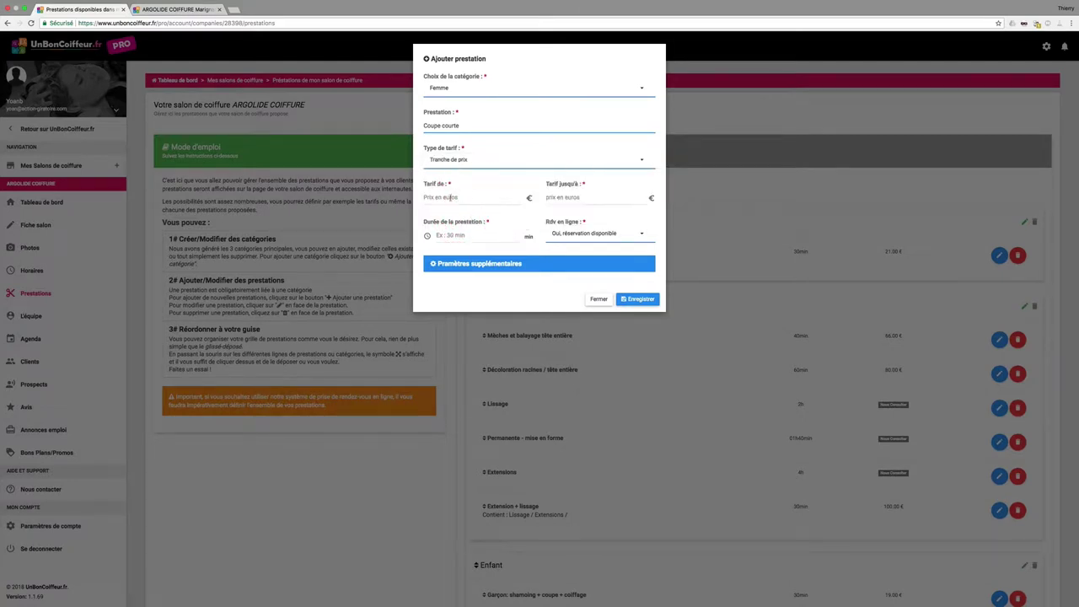
left_click(447, 197)
left_click(586, 195)
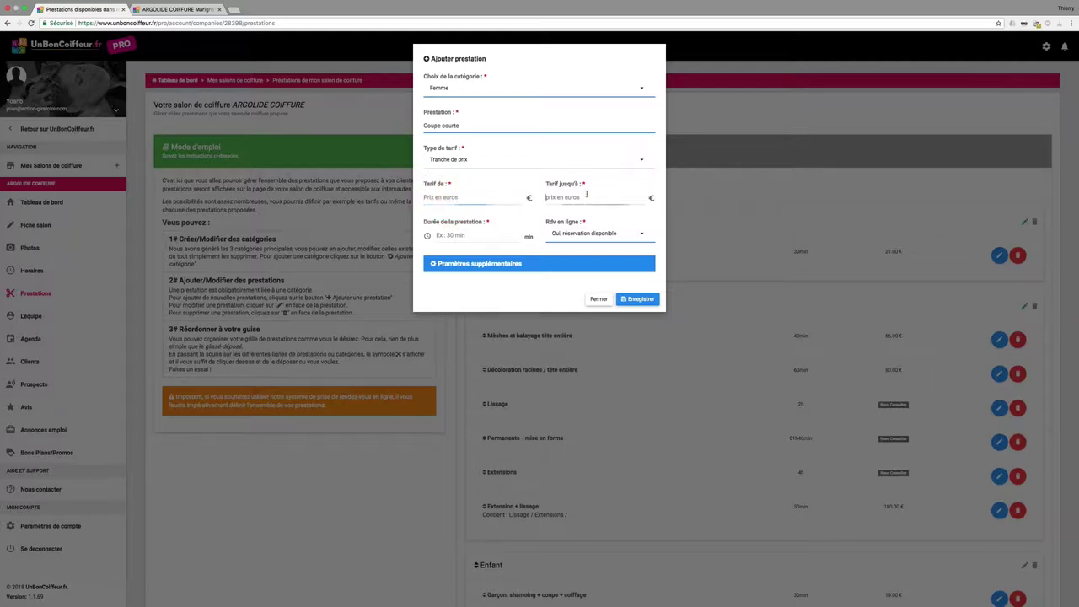
Give the service a fixed price (Tarif fixe) of 30 € and a duration of 40 minutes
left_click(642, 163)
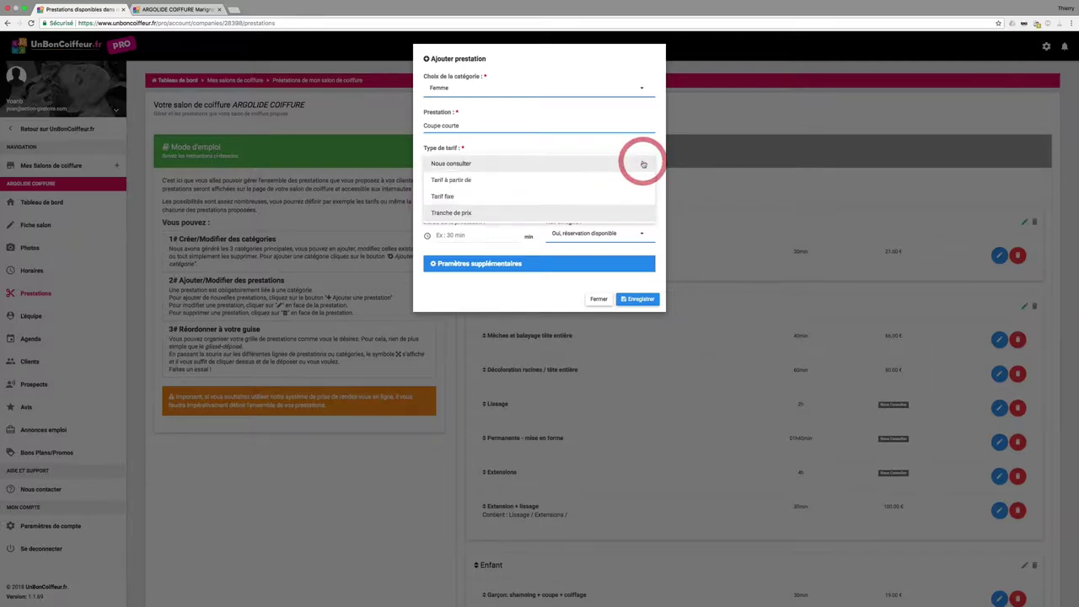
left_click(456, 197)
left_click(456, 197)
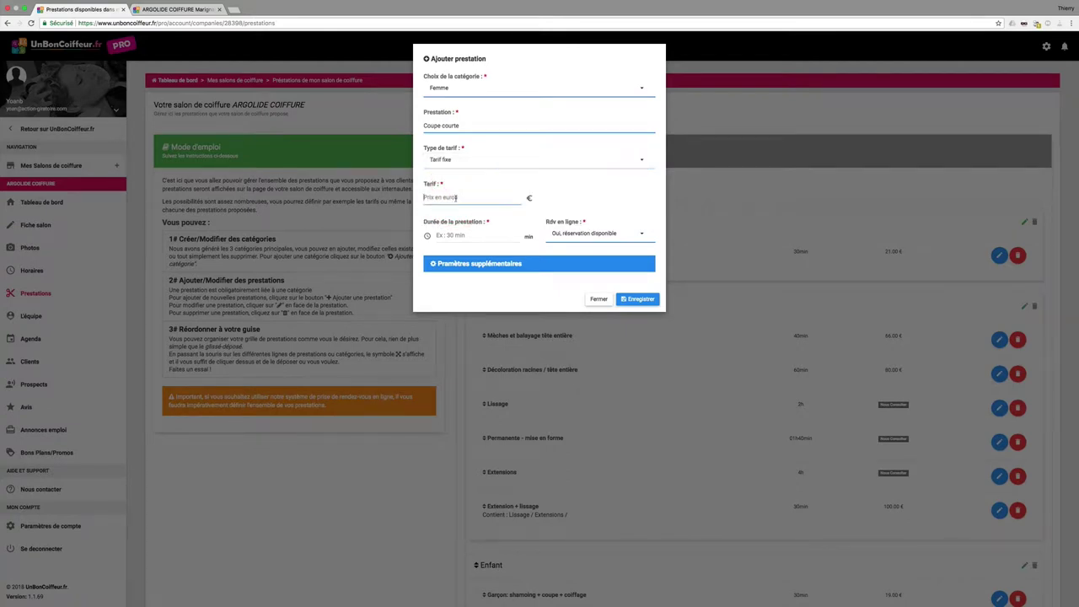
type("30")
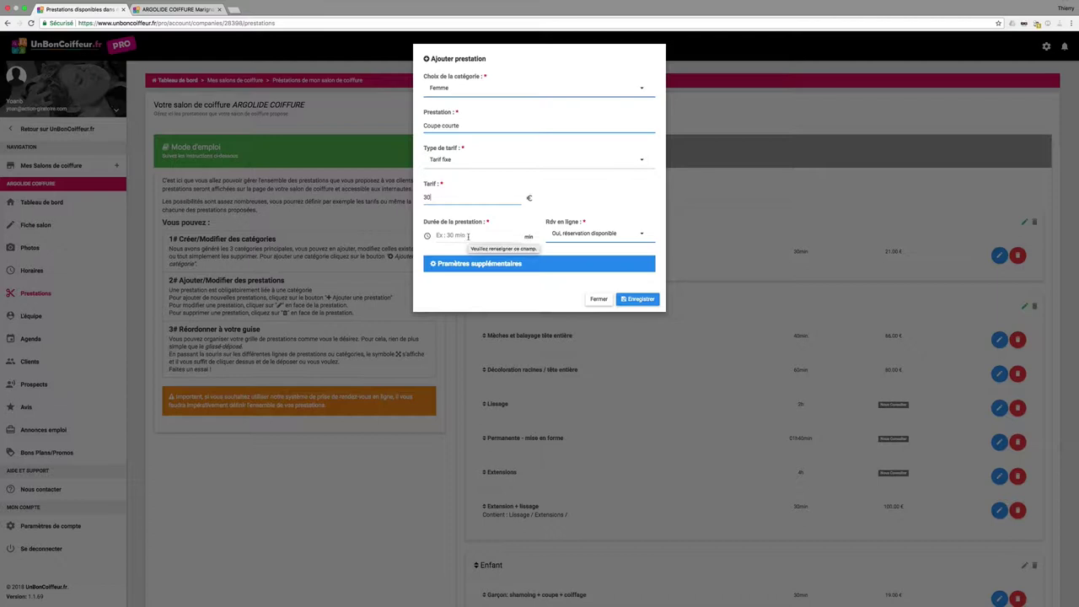
left_click(473, 236)
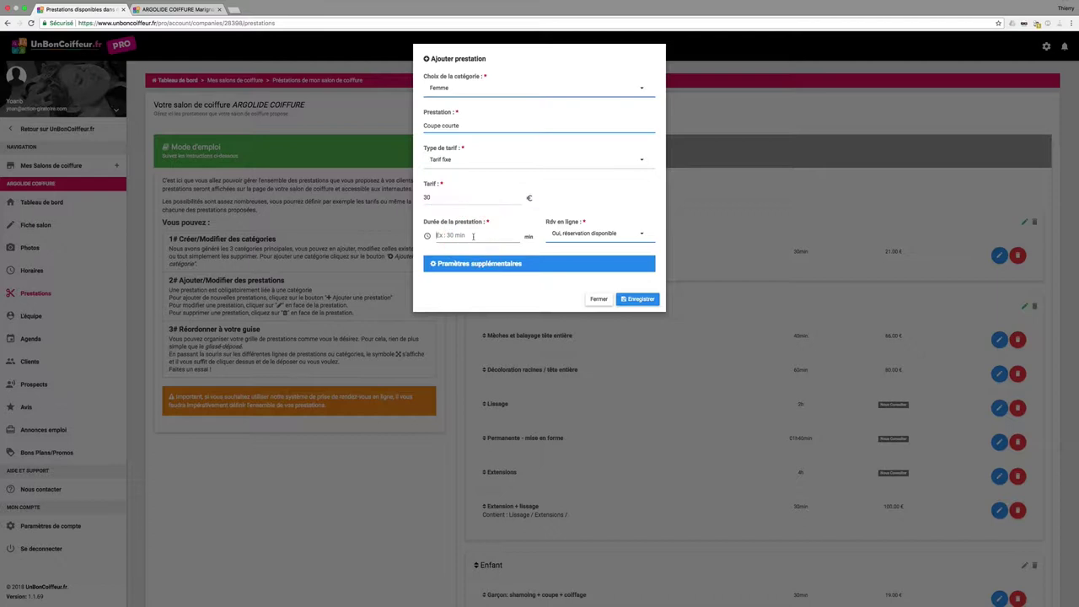
type("40")
left_click(532, 240)
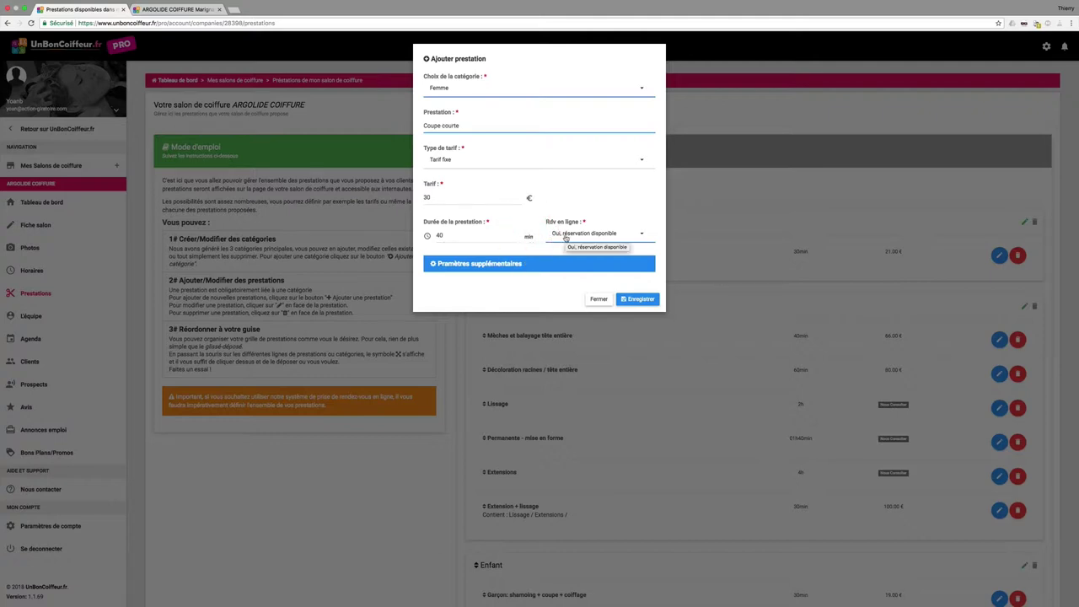
Set the service's online booking to "Non, réservation indisponible", save the service and dismiss the confirmation
left_click(565, 237)
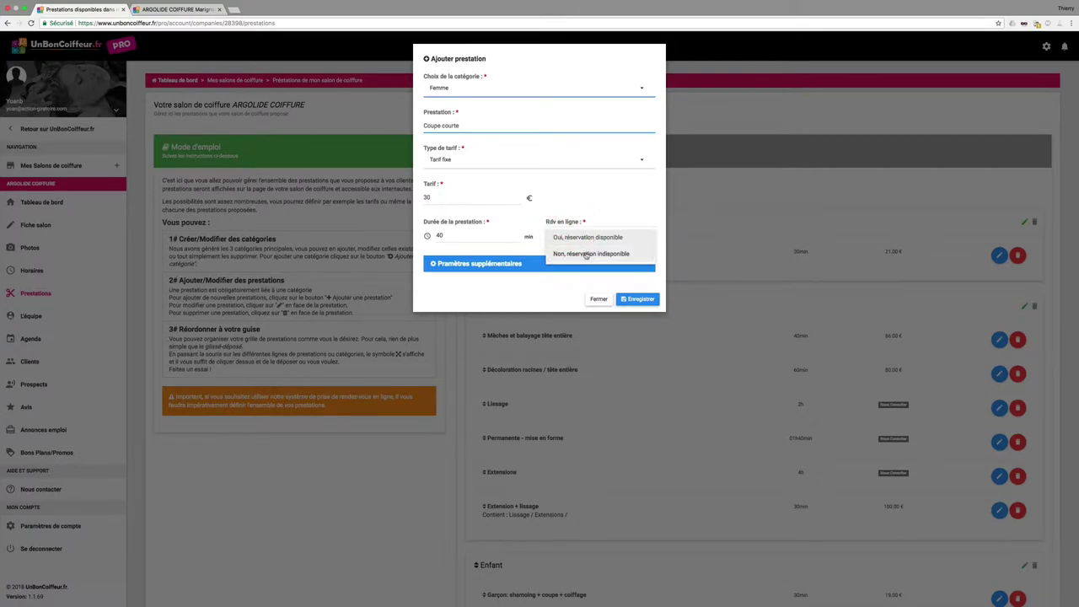
left_click(628, 217)
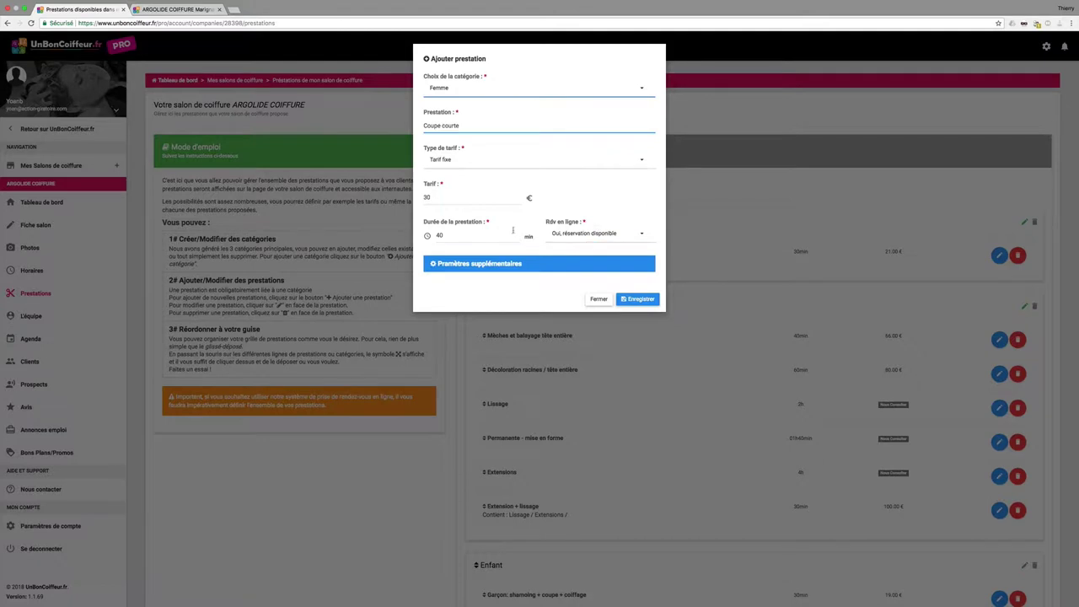
left_click(580, 236)
left_click(579, 246)
left_click(590, 233)
left_click(590, 238)
left_click(594, 237)
left_click(582, 252)
left_click(642, 302)
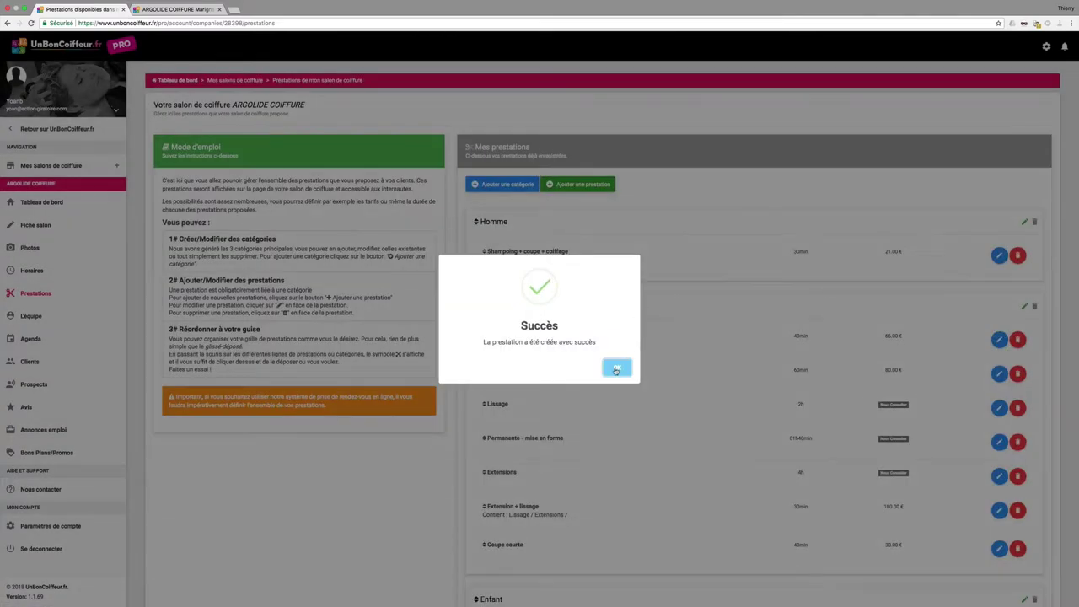
left_click(614, 369)
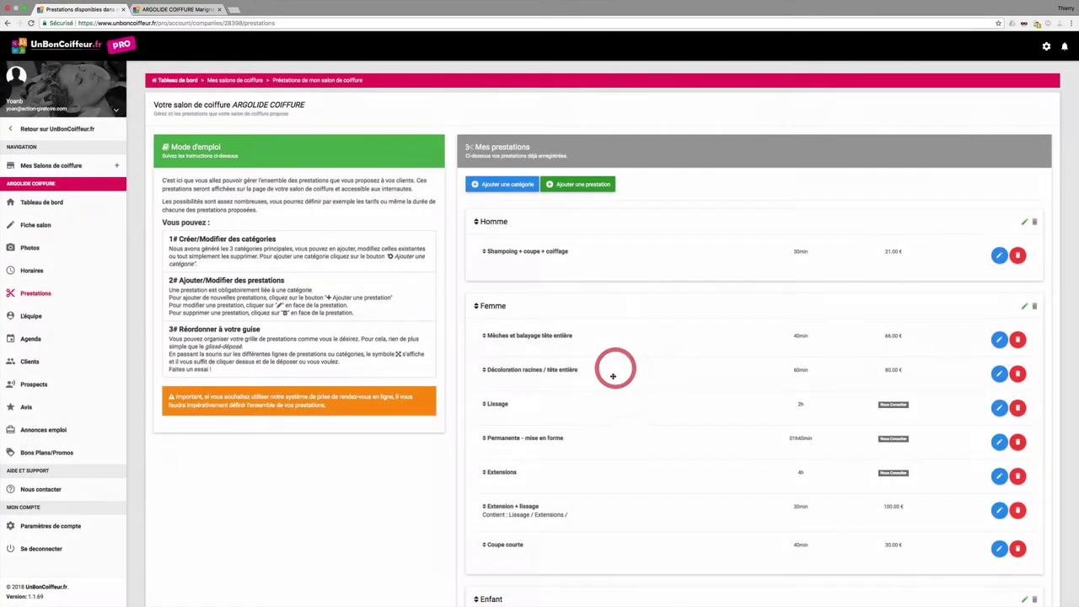
Reload the salon's public page to check the Femme category for the added Coupe courte service
scroll(613, 375, "down", 2)
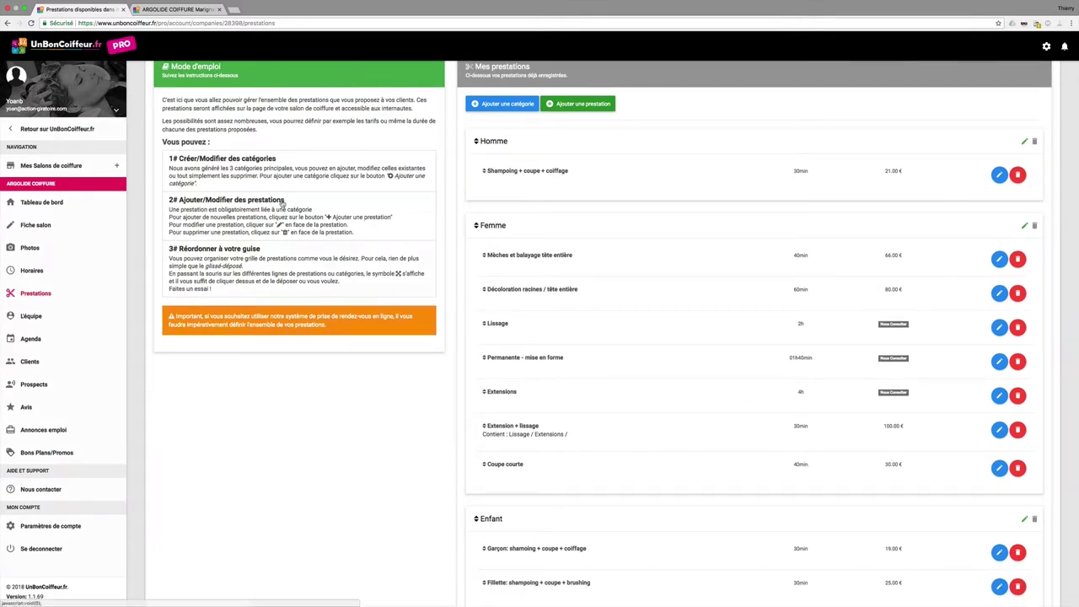
left_click(184, 17)
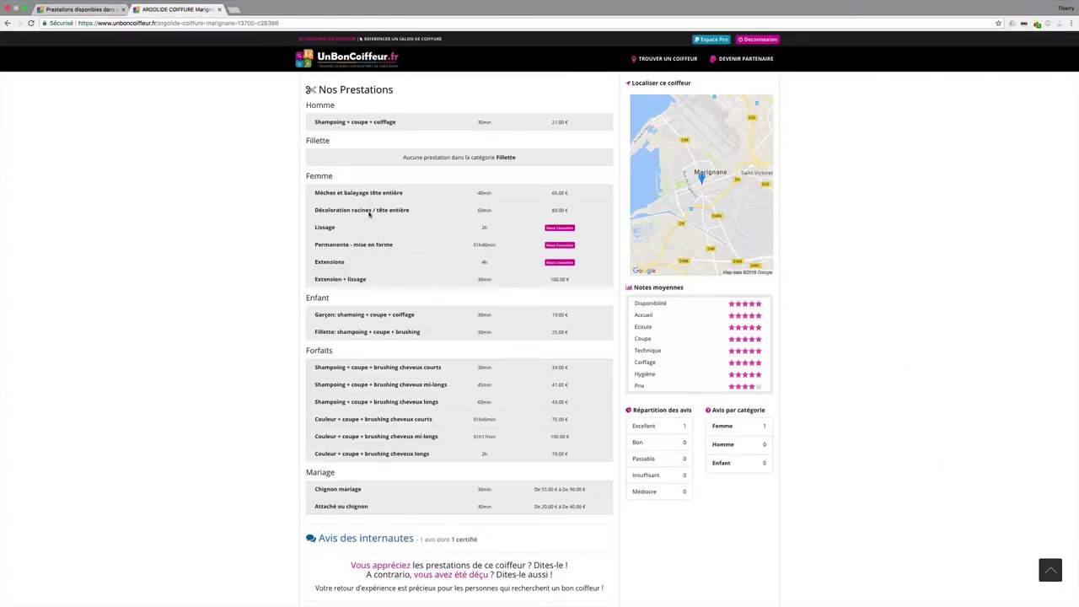
left_click(32, 24)
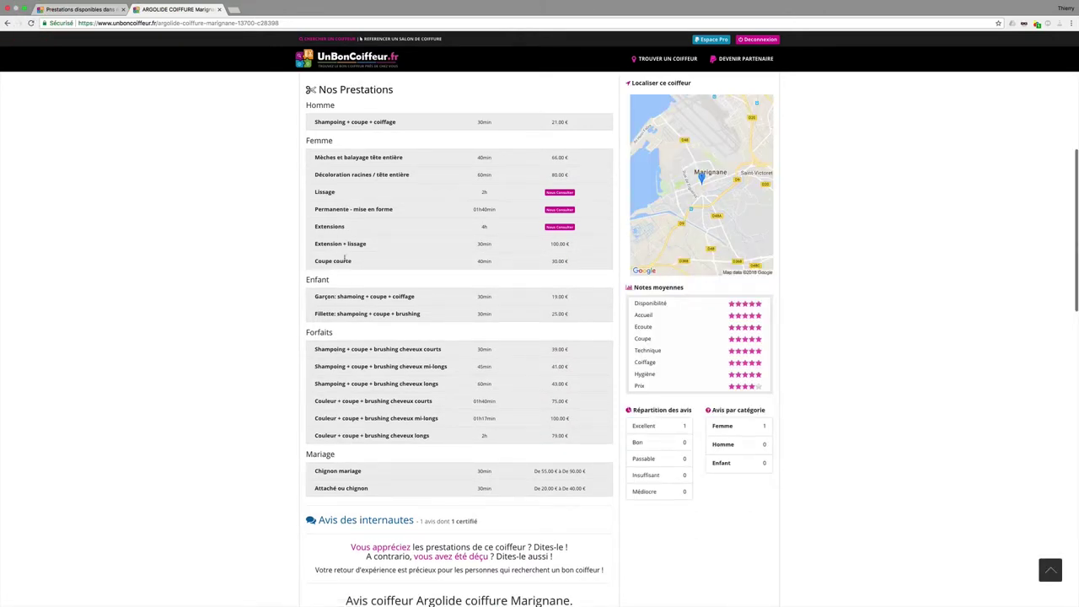
Return to the services management page and move Coupe courte to the first place in the Femme category
left_click(94, 10)
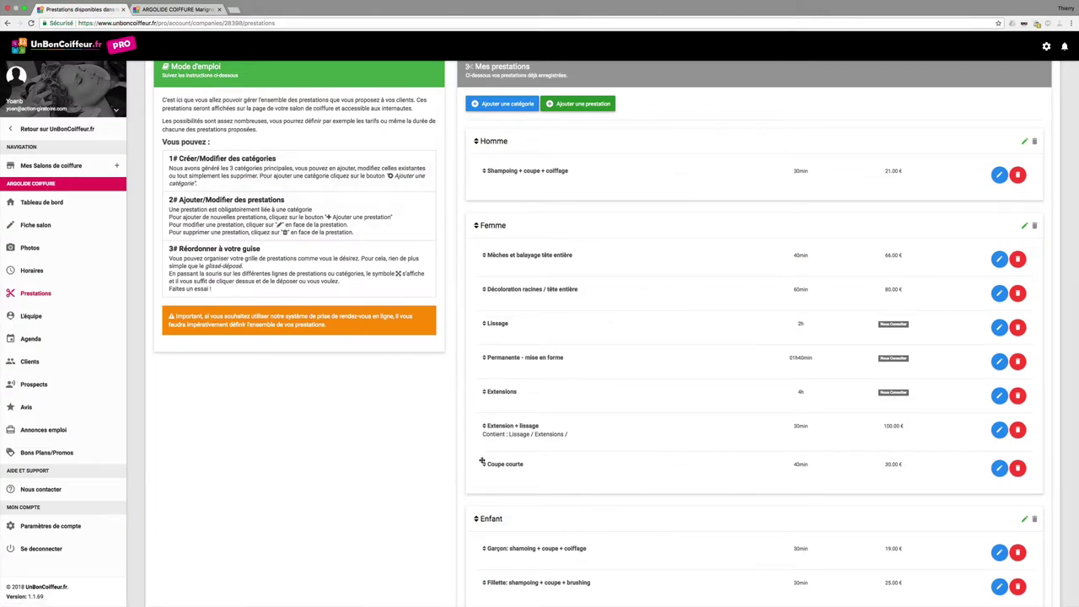
left_click_drag(489, 463, 489, 251)
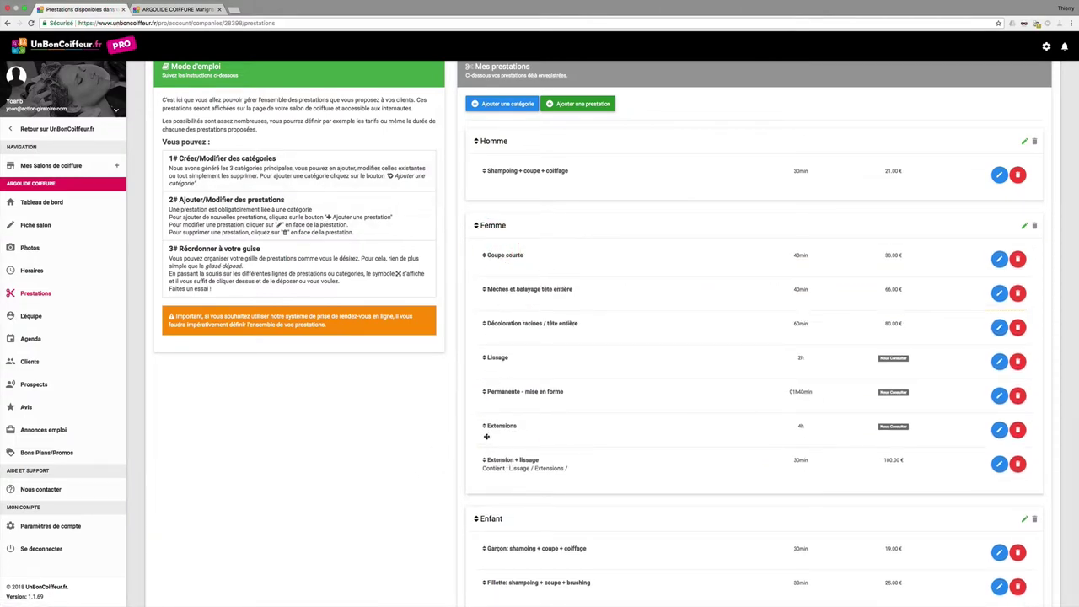
mouse_move(489, 462)
left_mouse_down()
mouse_move(489, 421)
mouse_move(493, 468)
left_mouse_up()
Reload the public page to check the service order, and open the online appointment booking's list of available services
left_click(199, 10)
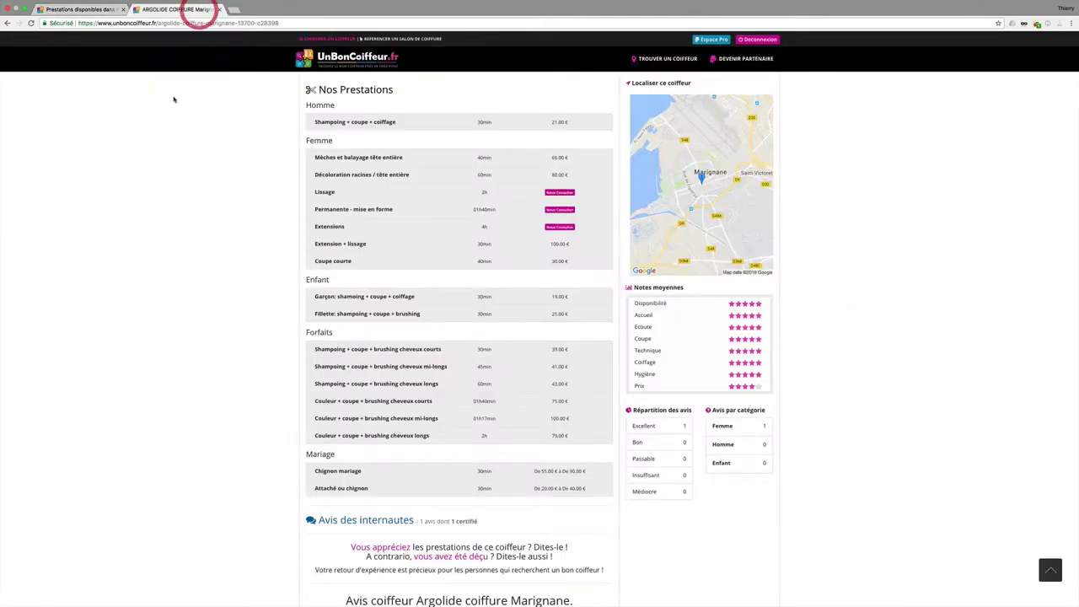
left_click(31, 23)
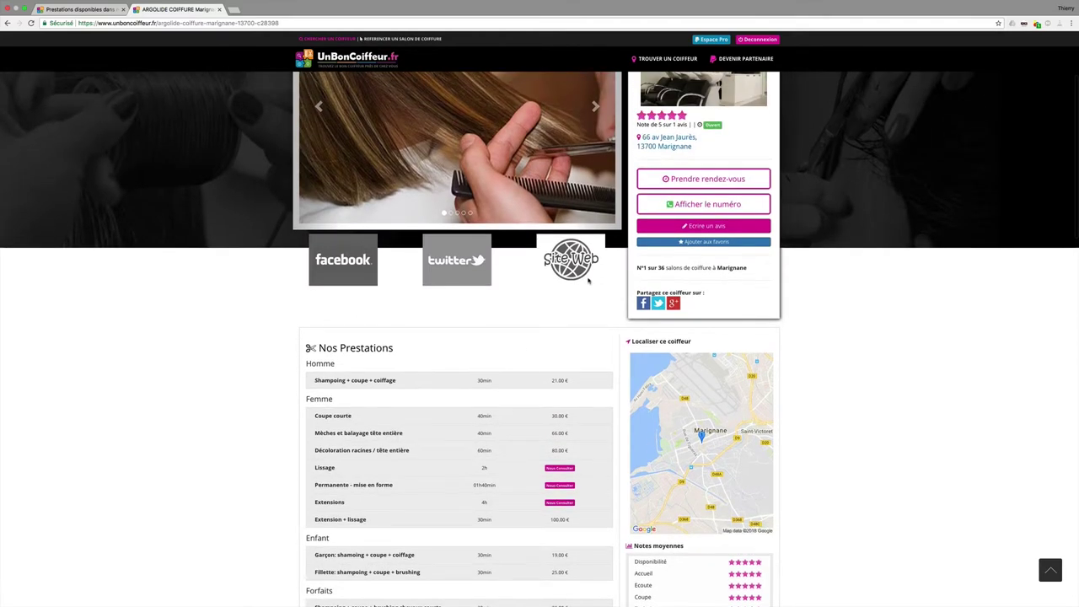
left_click(702, 182)
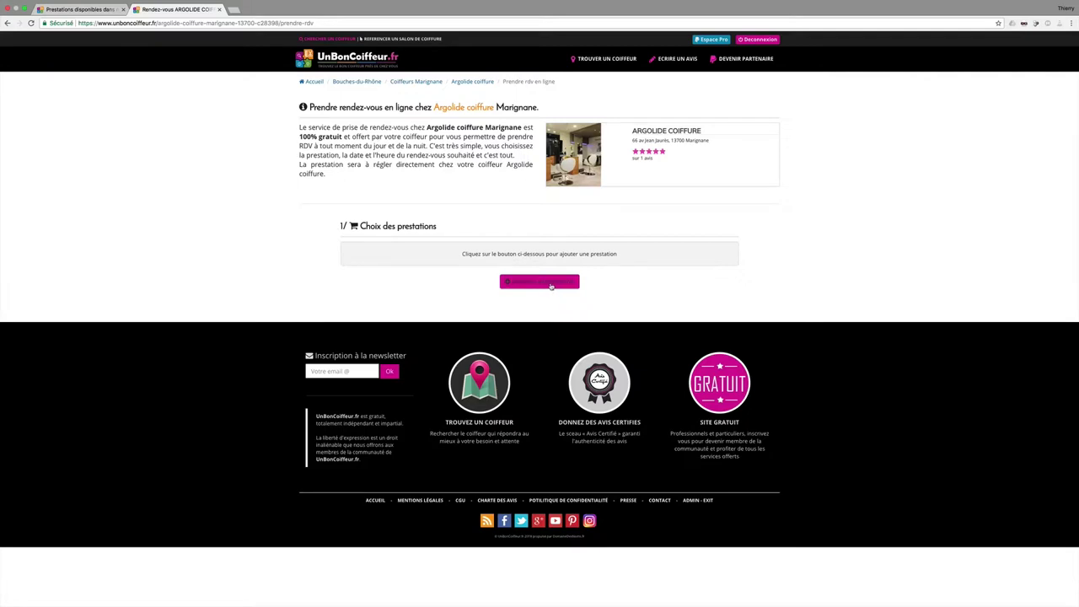
left_click(549, 287)
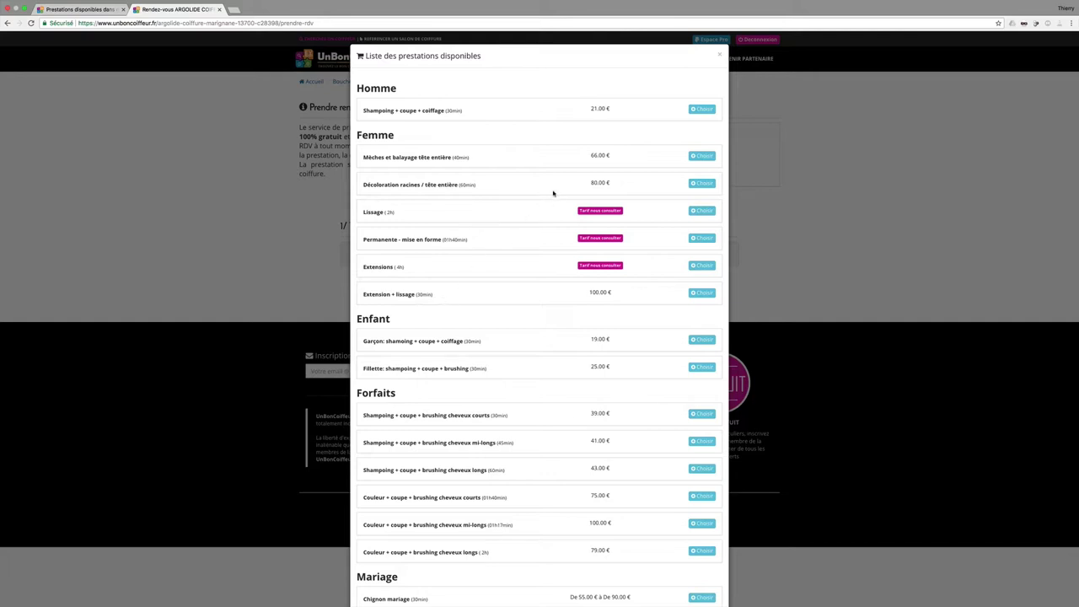
Return to the services management page, view the settings of the Extension + lissage service and close them without saving
left_click(82, 8)
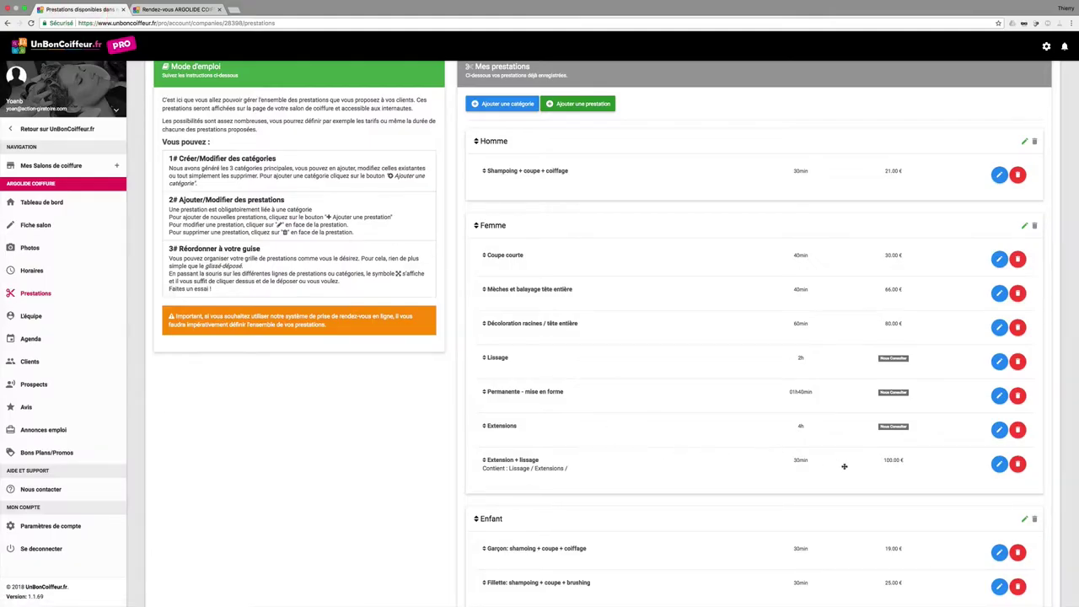
left_click(998, 463)
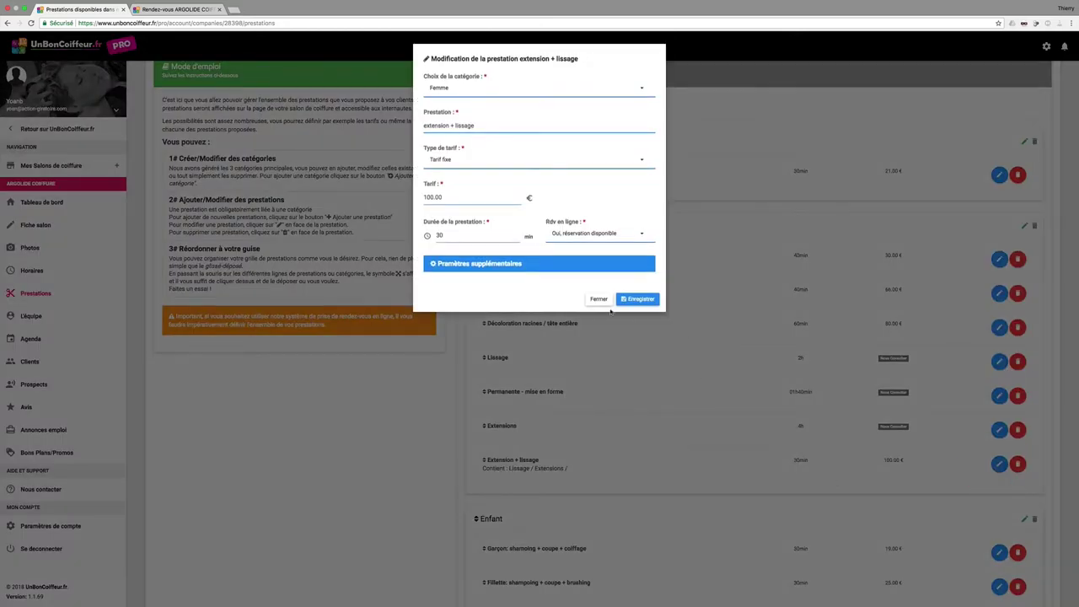
left_click(598, 299)
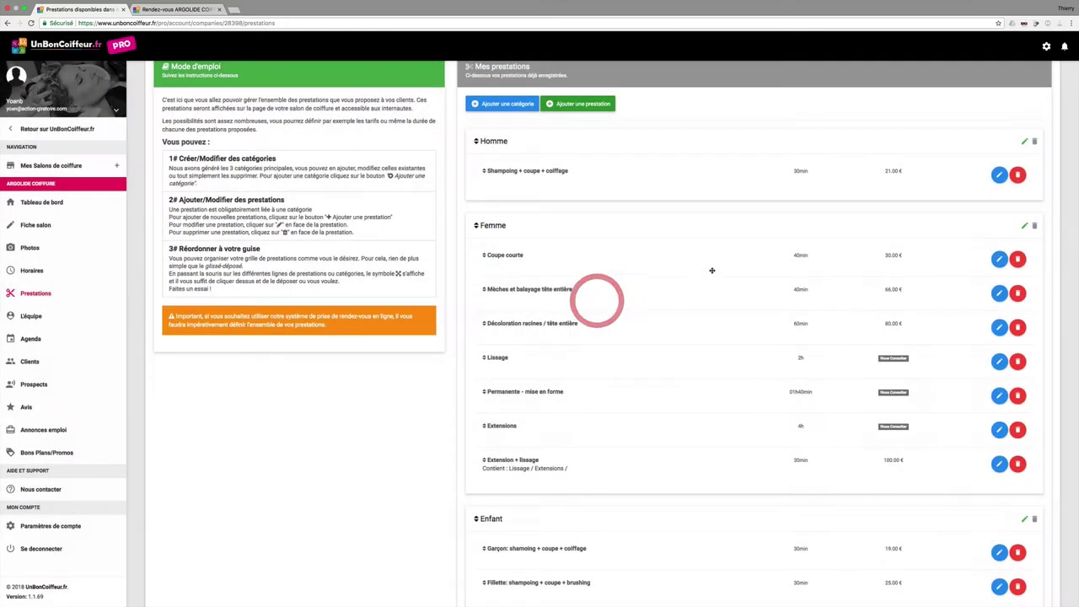
Set the online booking option of the Femme service Coupe courte to "Oui, réservation disponible" and save it
left_click(998, 259)
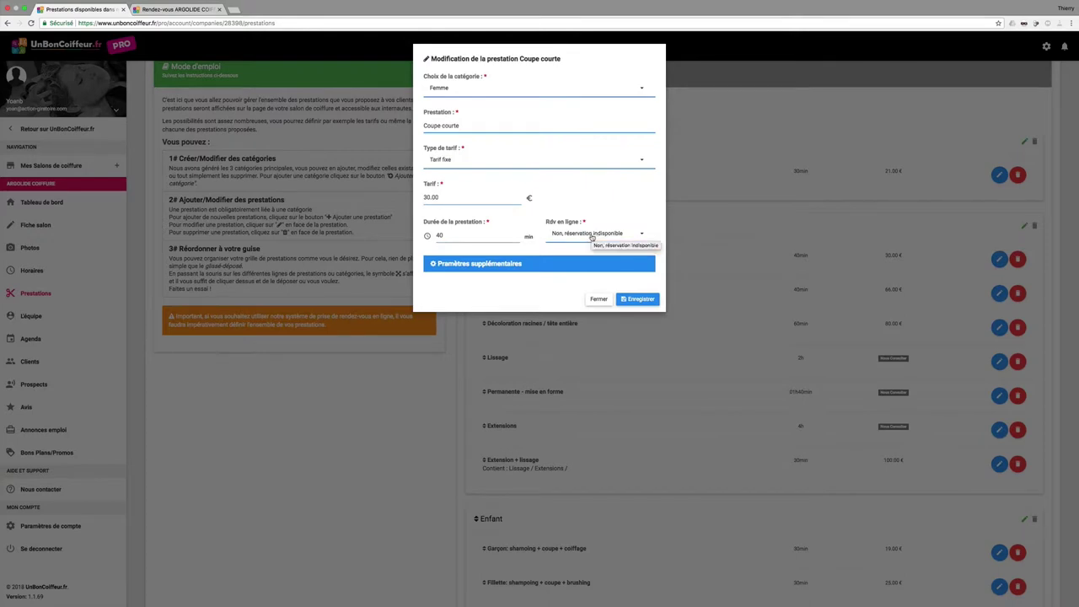
left_click(591, 235)
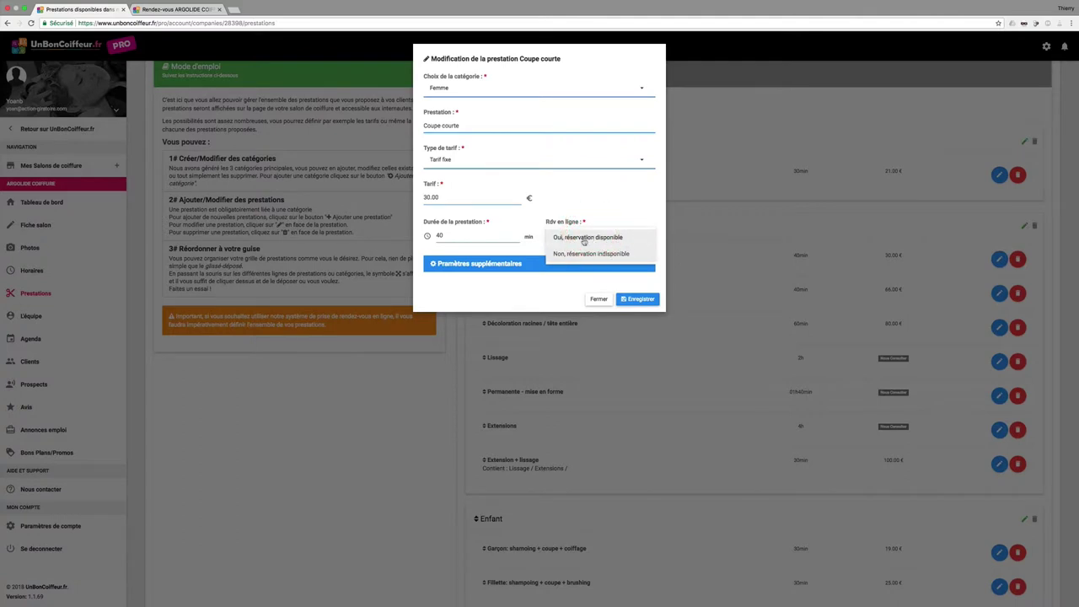
left_click(580, 237)
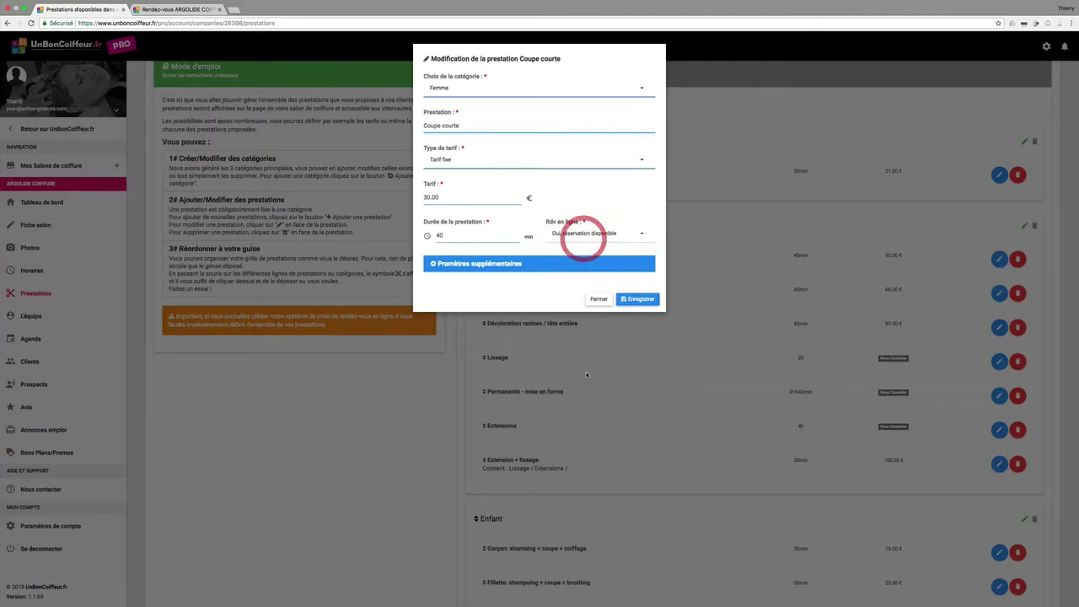
left_click(641, 301)
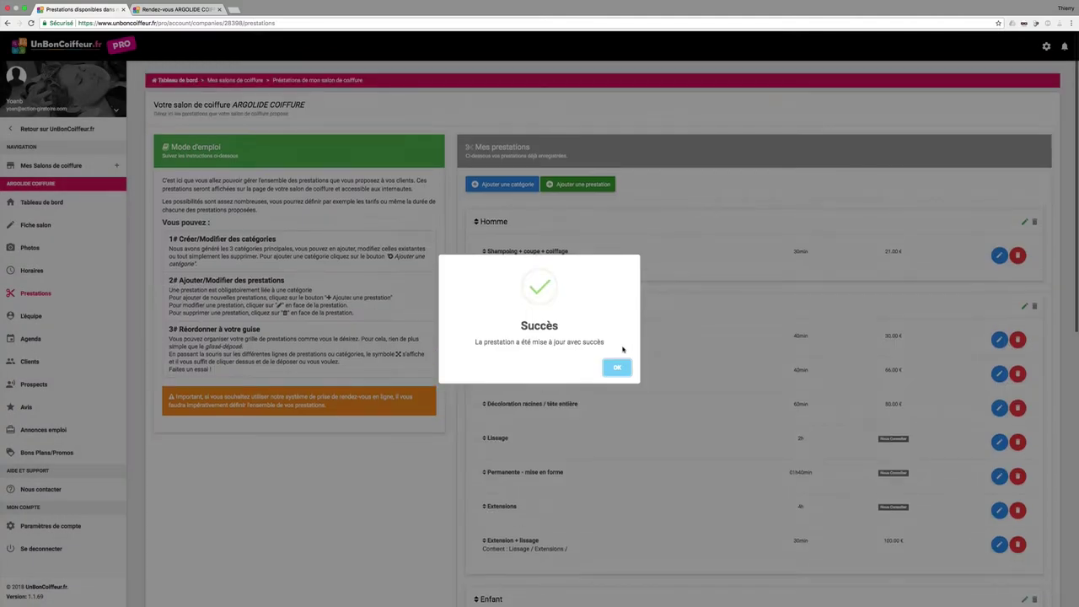
left_click(616, 368)
Reload the online appointment page, check the available services list for Coupe courte, and close the list
left_click(177, 9)
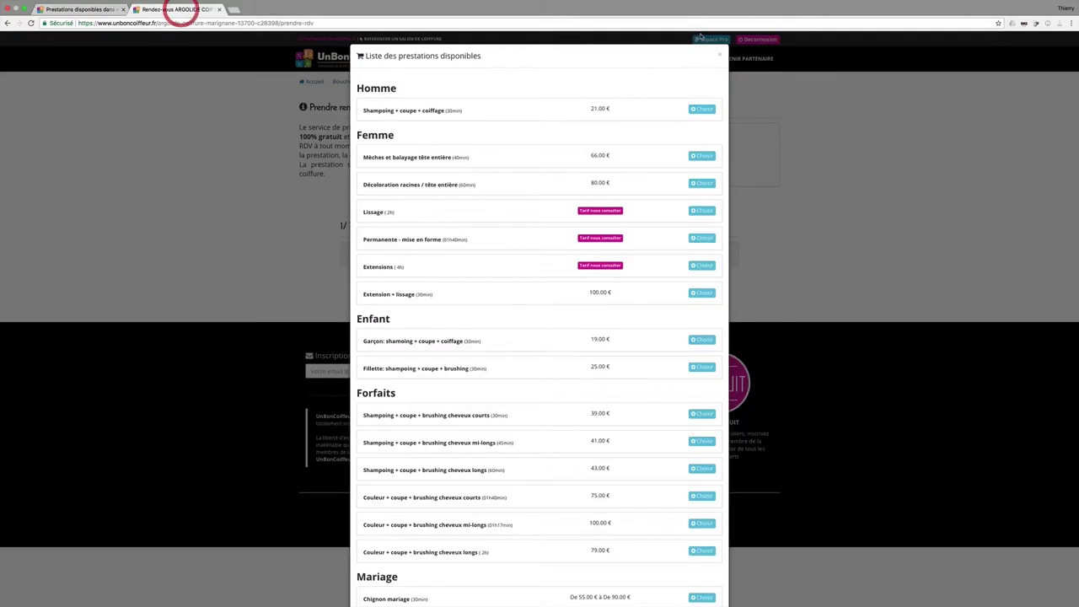
left_click(720, 55)
left_click(721, 57)
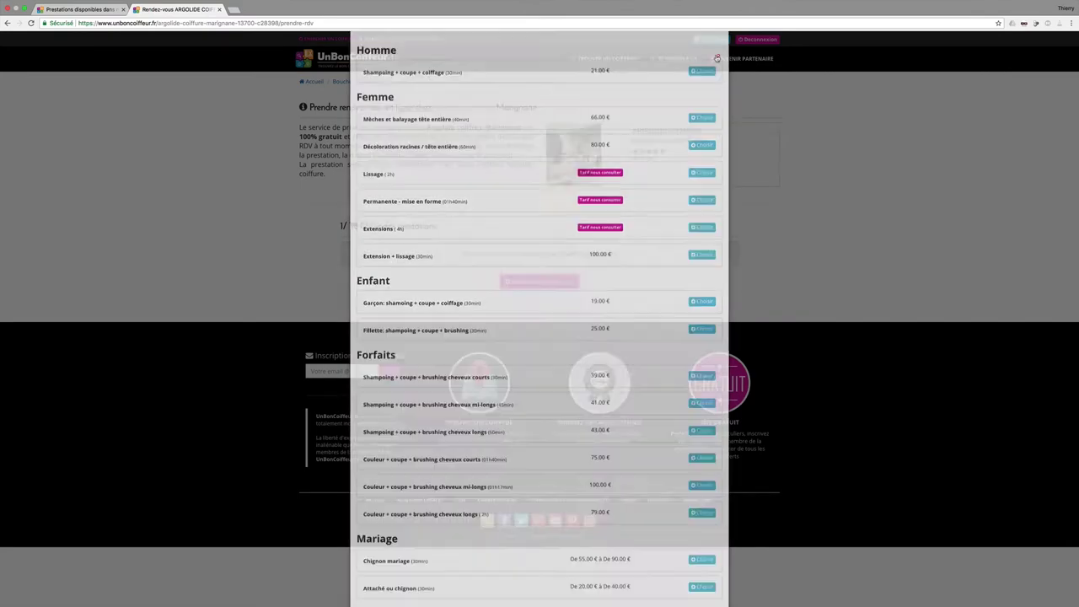
left_click(32, 24)
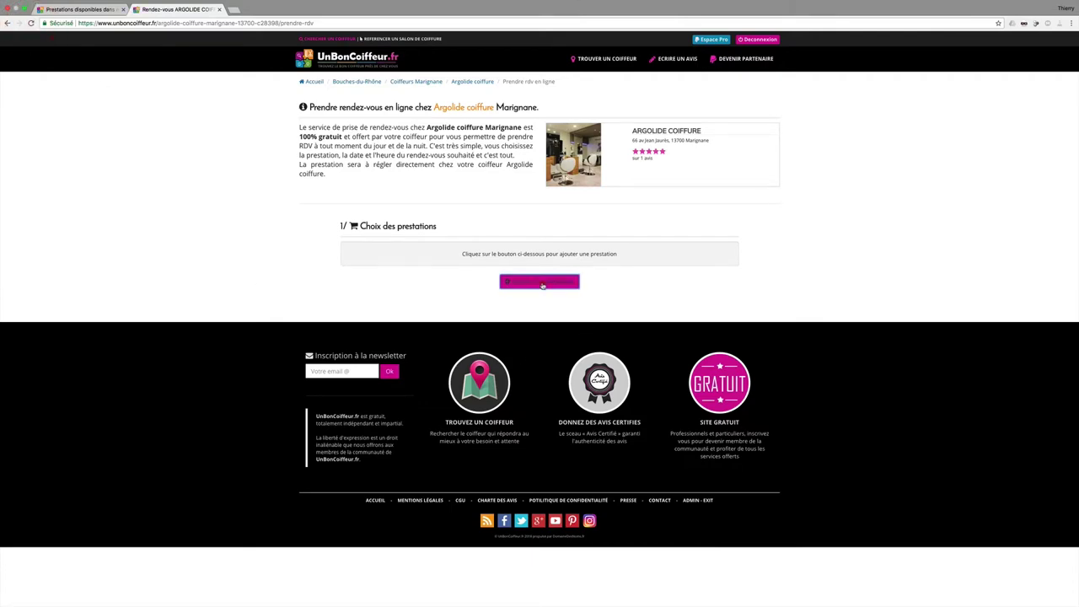
left_click(566, 285)
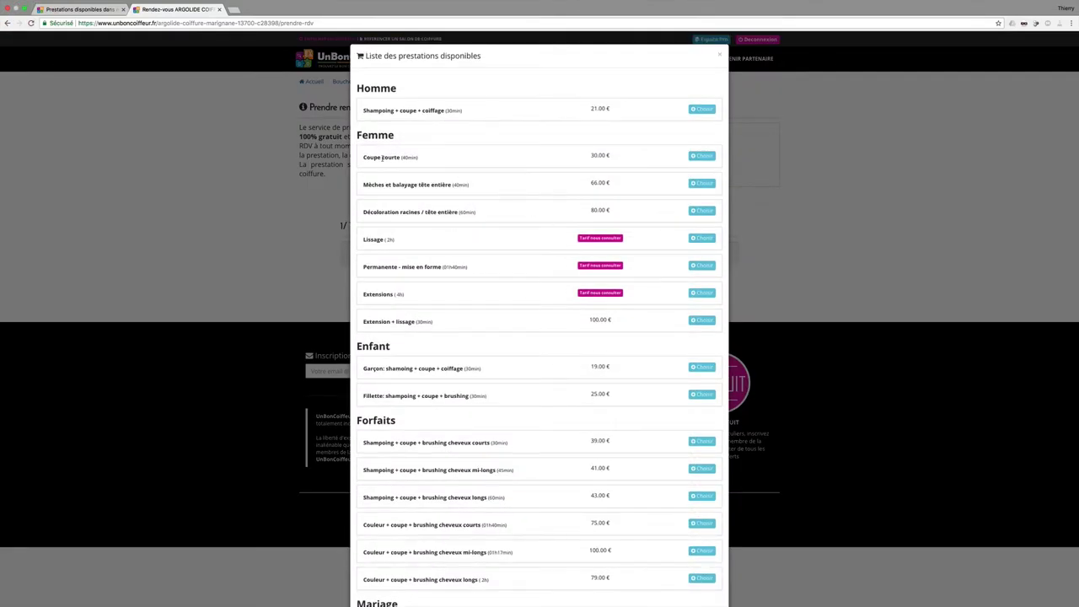
left_click_drag(375, 160, 632, 155)
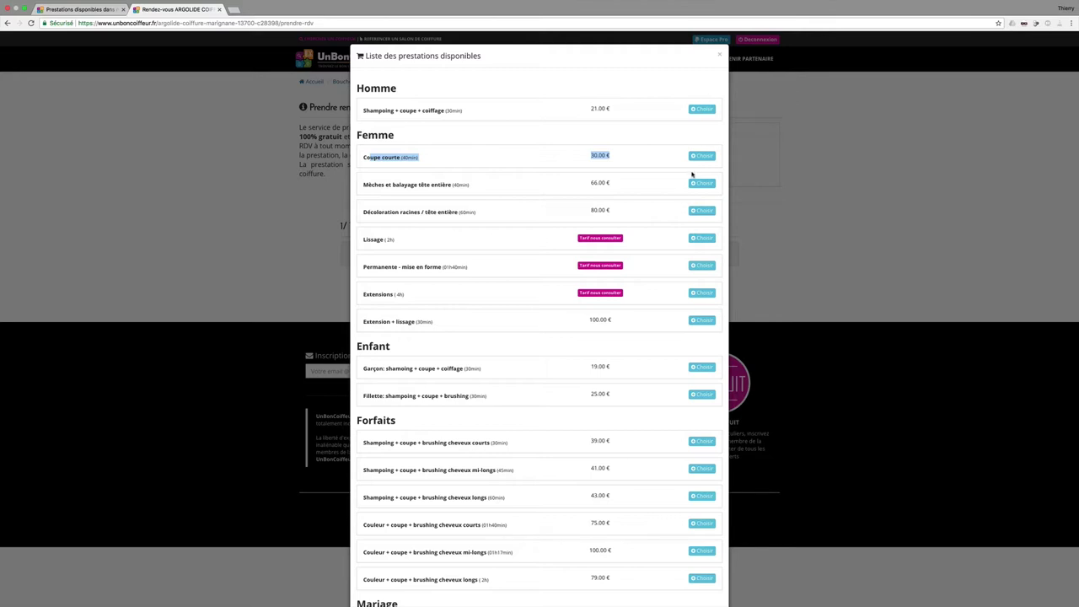
left_click(721, 58)
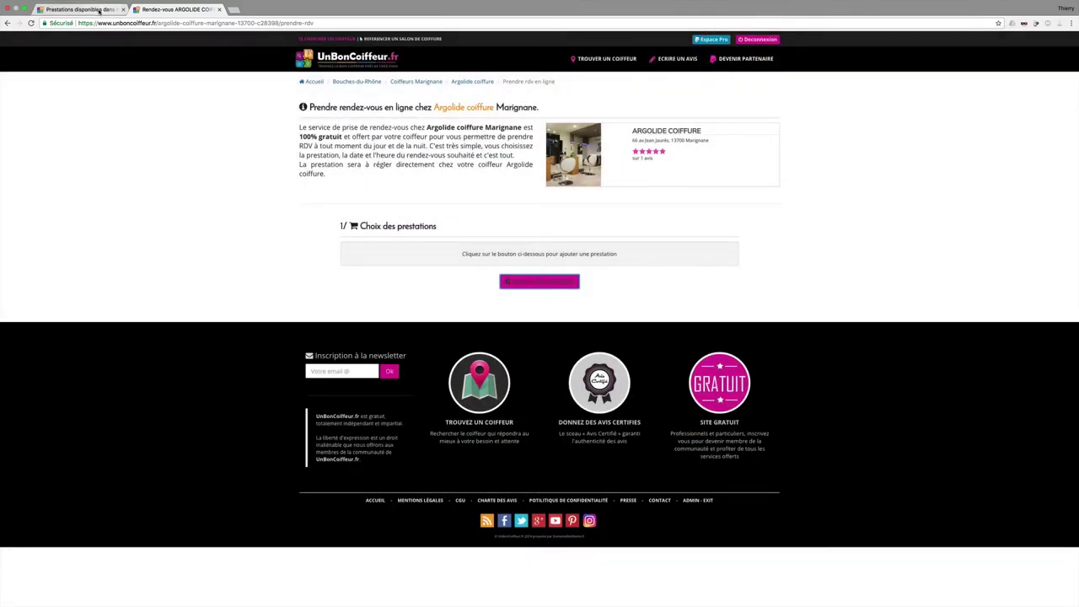
Return to the services management page and change the name of the Coupe courte service to "Coupe courte bis"
left_click(80, 9)
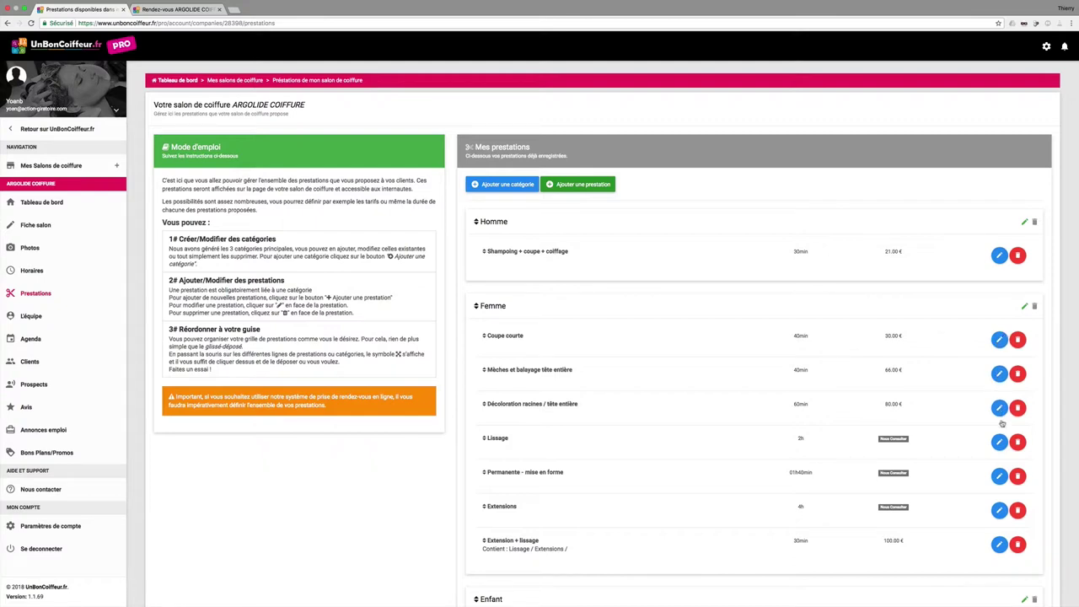
left_click(999, 340)
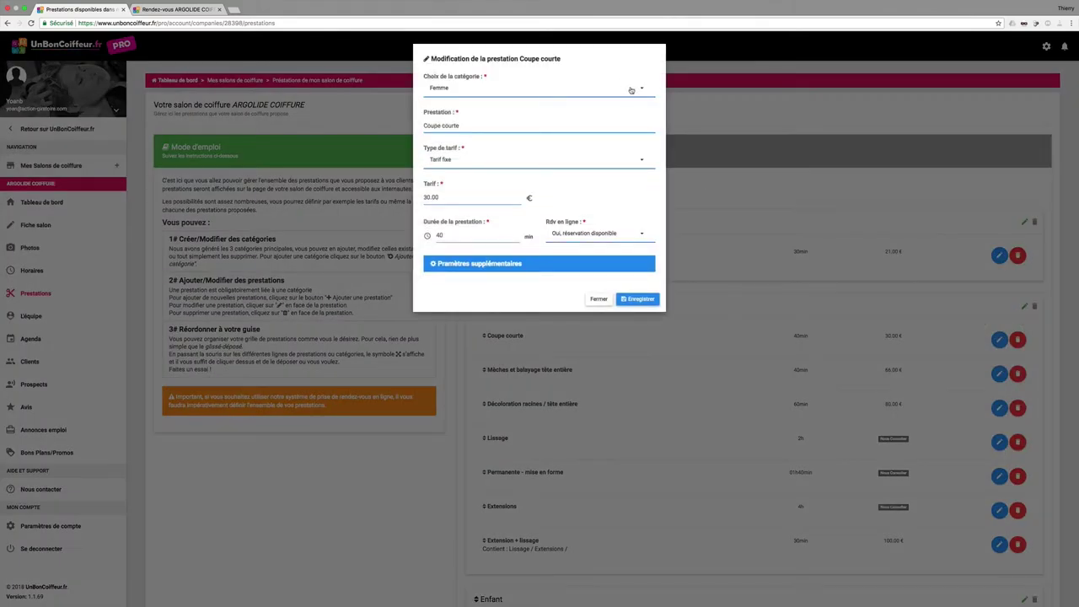
left_click(487, 126)
type("bis")
Set the service's price type to "Tranche de prix", from 20 to 50 euros, and save the changes
left_click(641, 160)
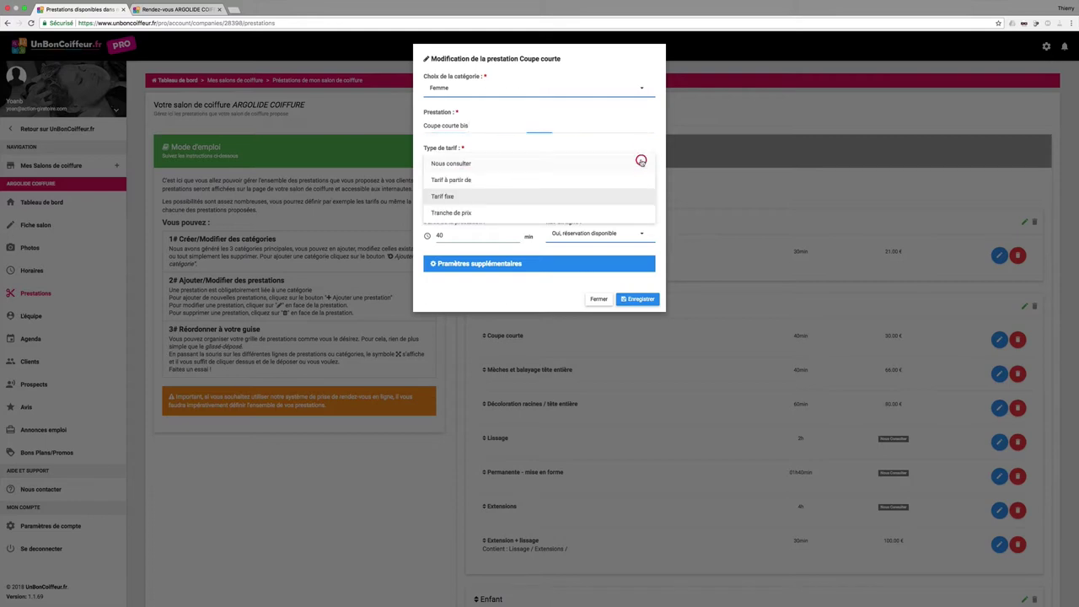
left_click(472, 213)
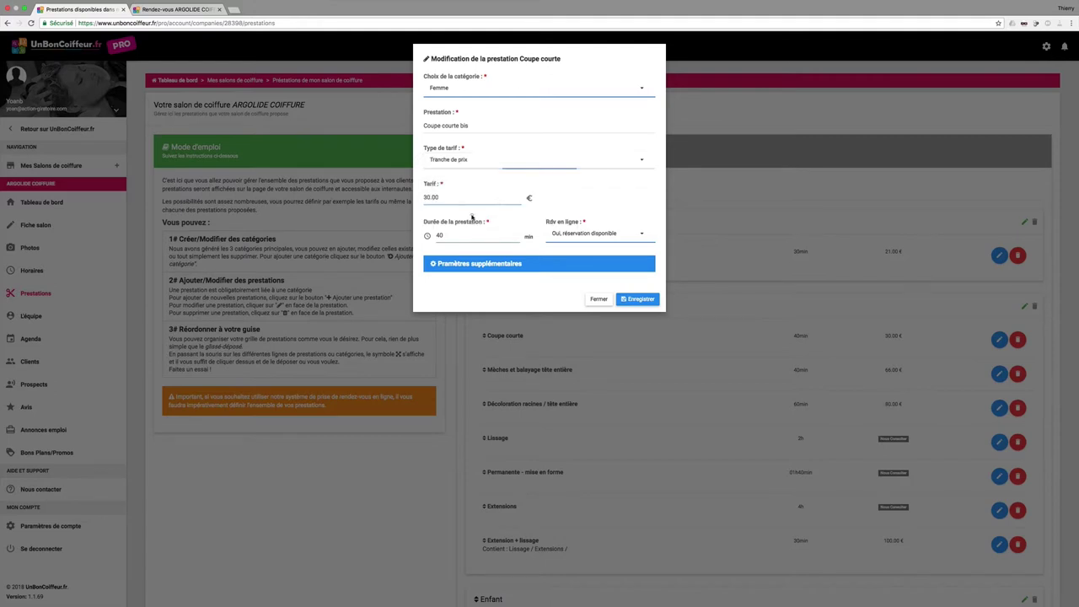
left_click(485, 197)
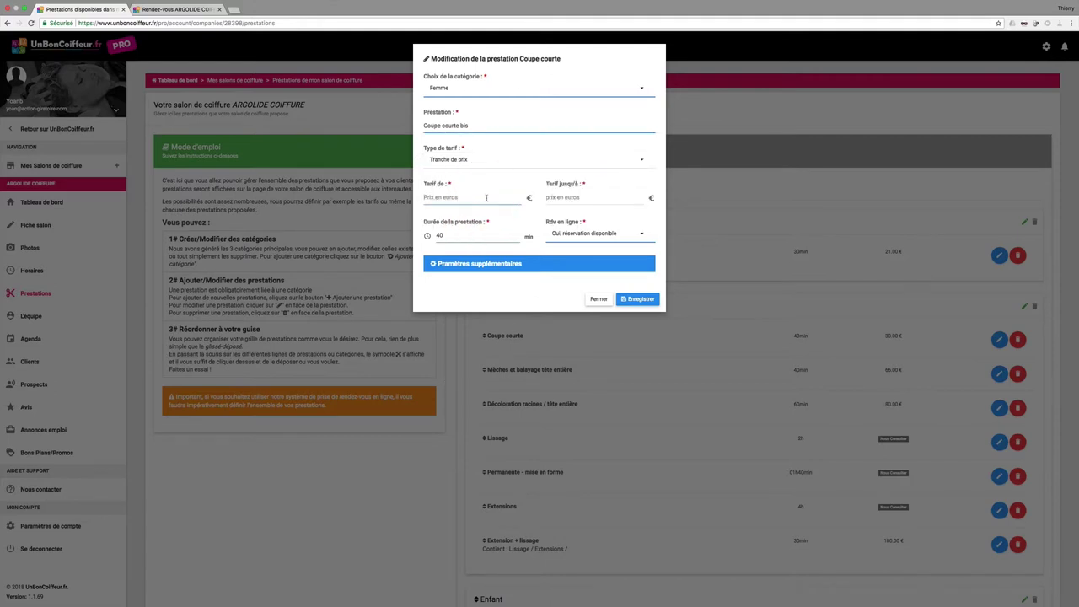
type("20")
left_click(595, 200)
type("50")
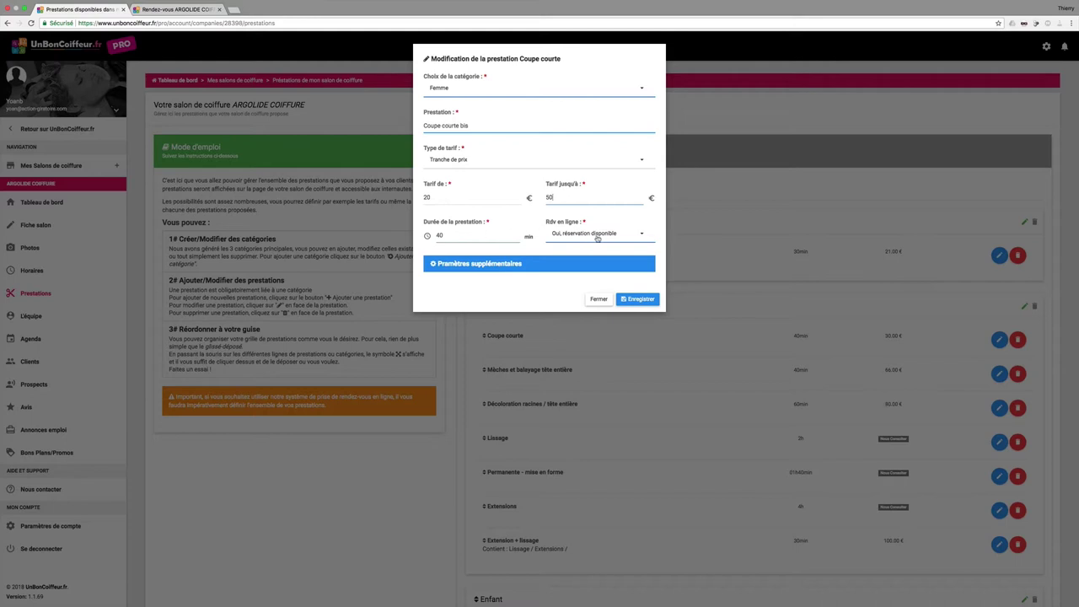
left_click(639, 300)
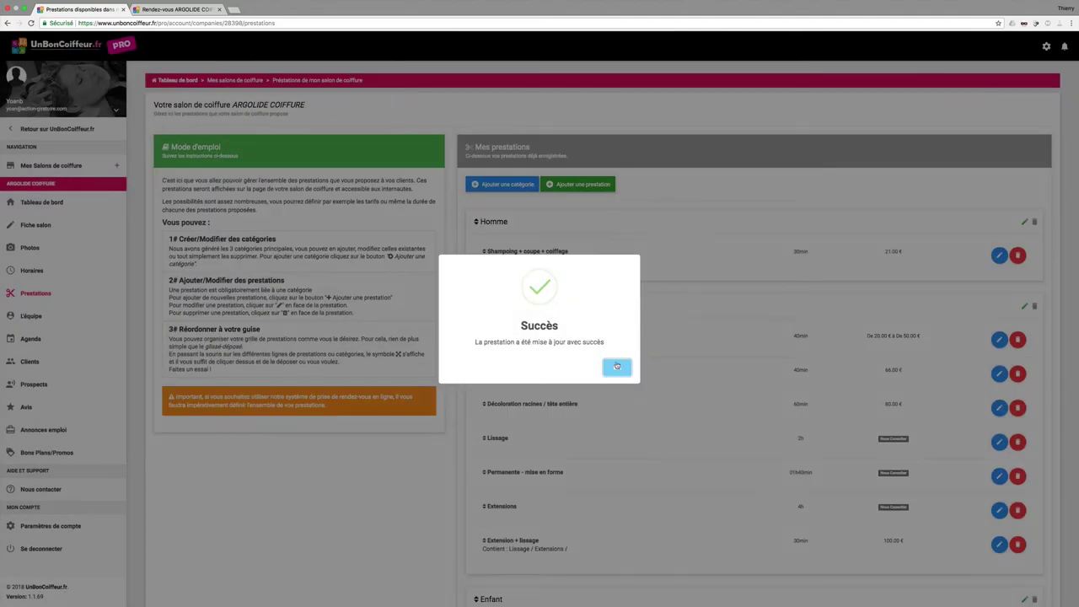
left_click(616, 365)
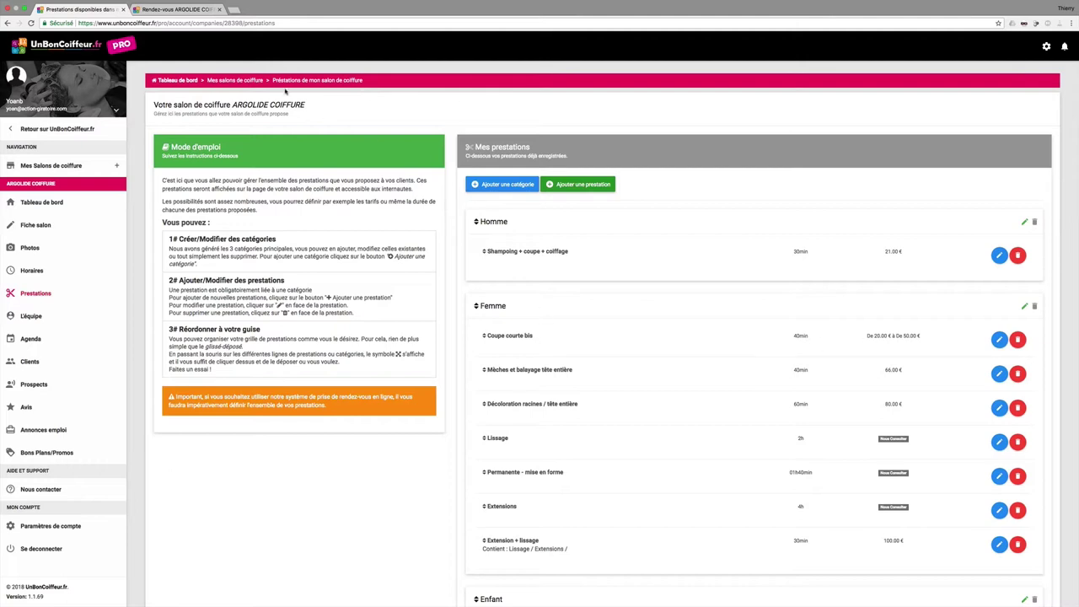
Leave the online booking form for the salon's public page and check the Coupe courte bis entry under Femme
left_click(181, 10)
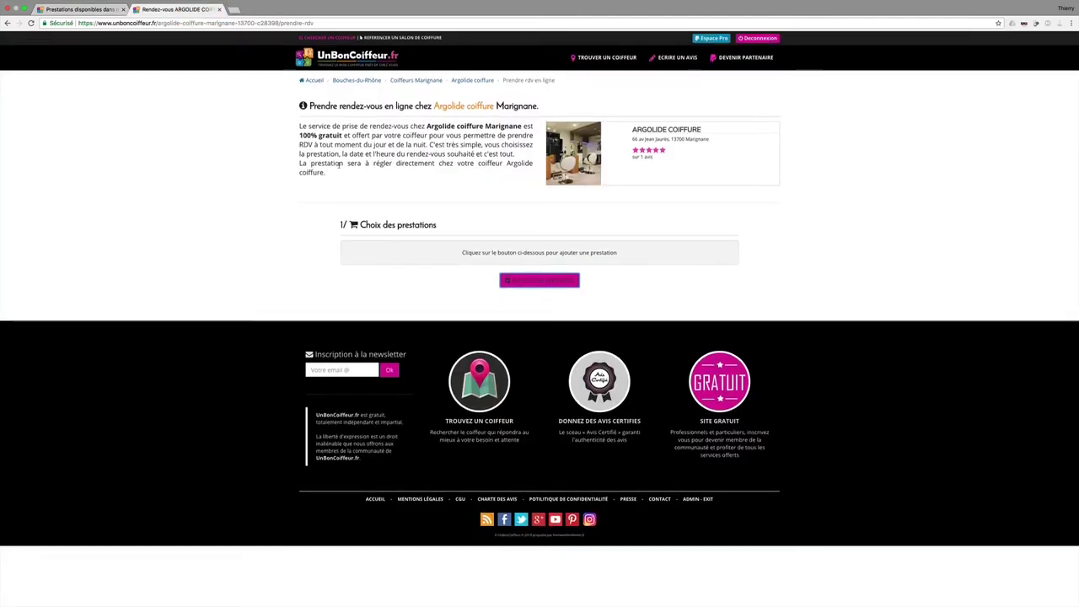
left_click(479, 81)
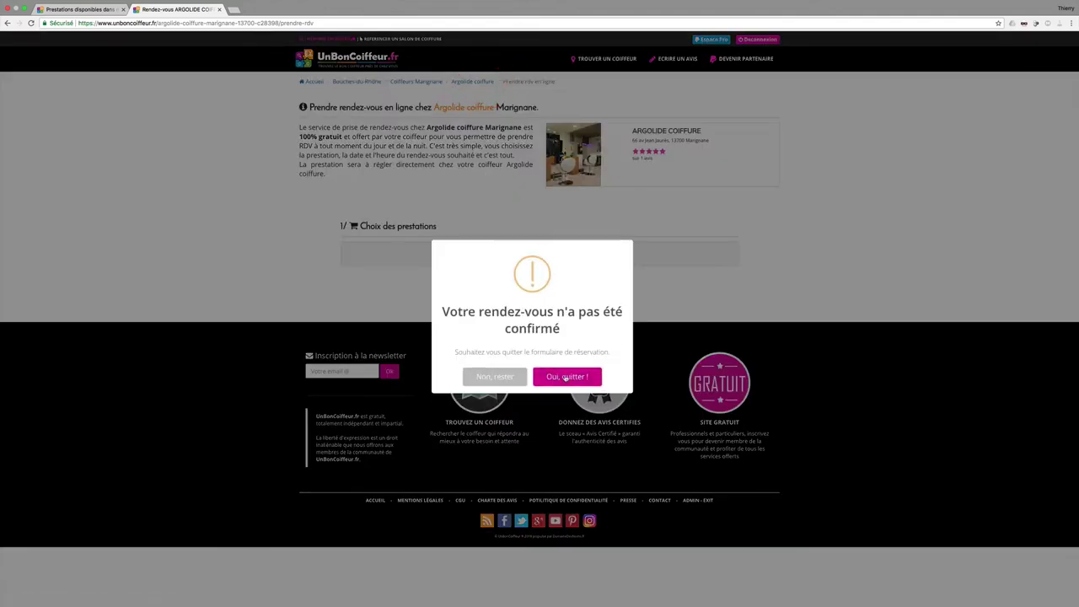
left_click(567, 377)
scroll(524, 401, "down", 3)
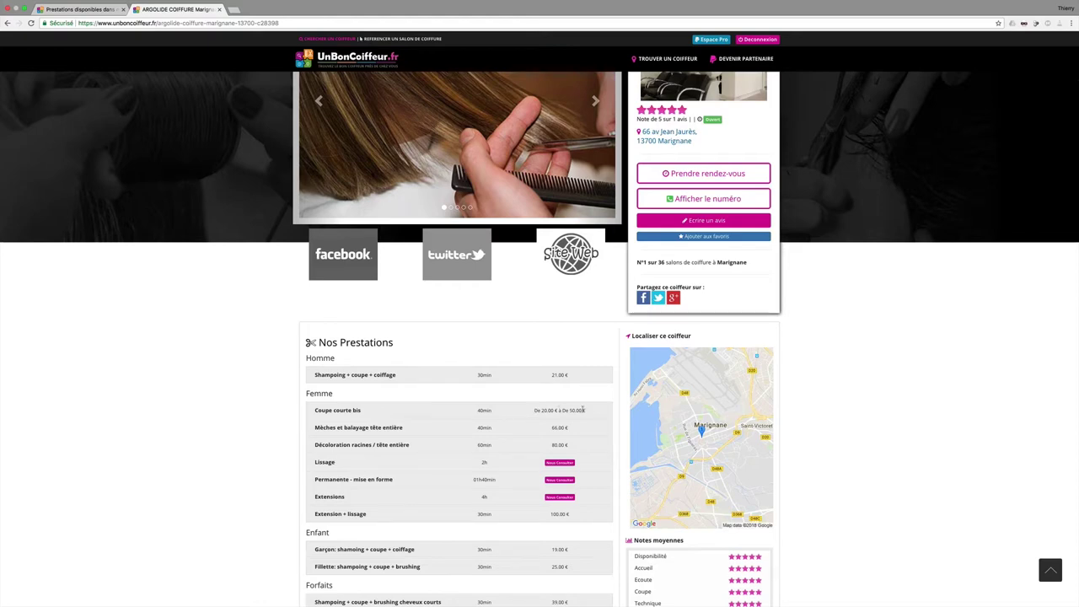
Return to the services management page, view the Lissage service's online booking options, and close its settings without saving
left_click(89, 11)
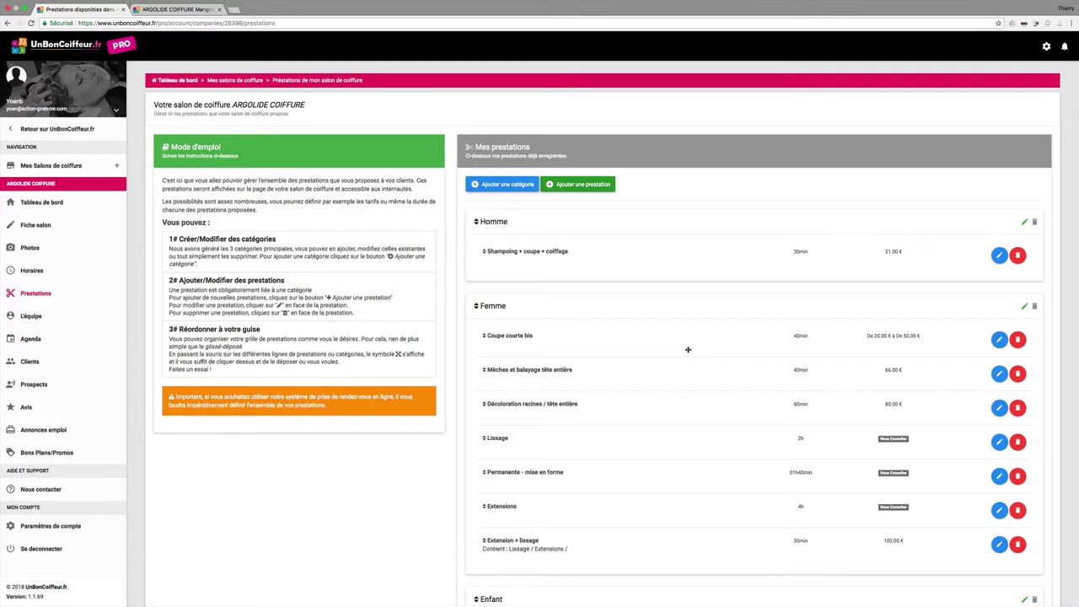
scroll(688, 348, "down", 5)
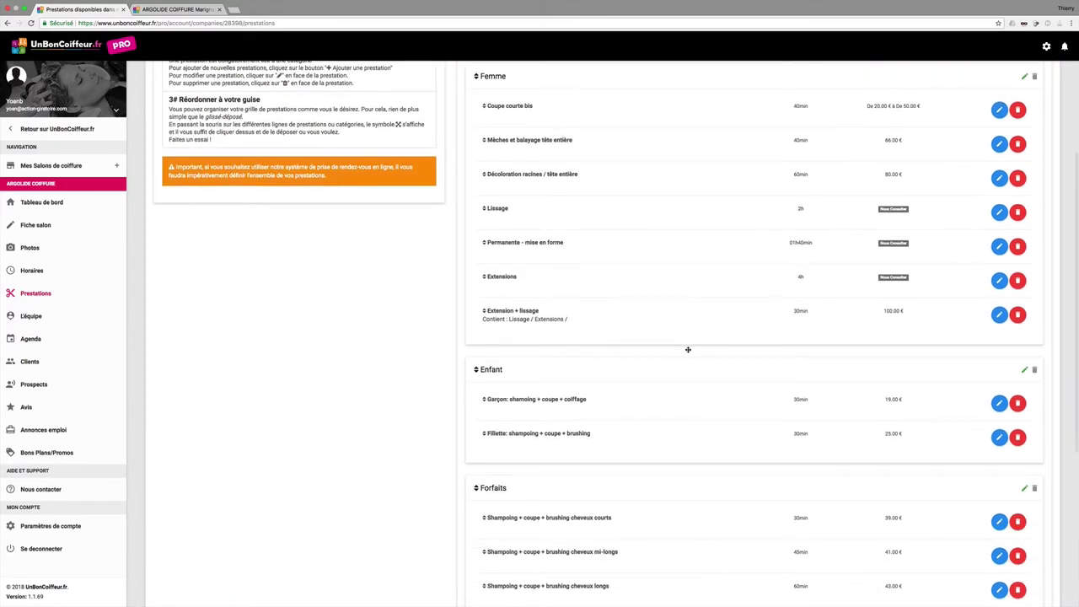
scroll(688, 349, "down", 6)
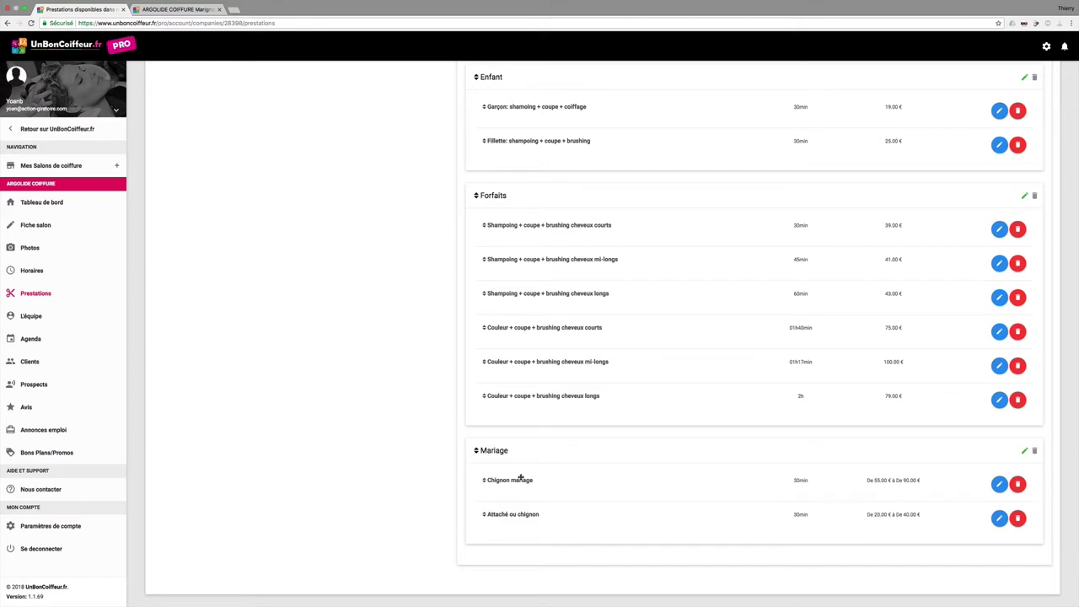
scroll(521, 479, "up", 5)
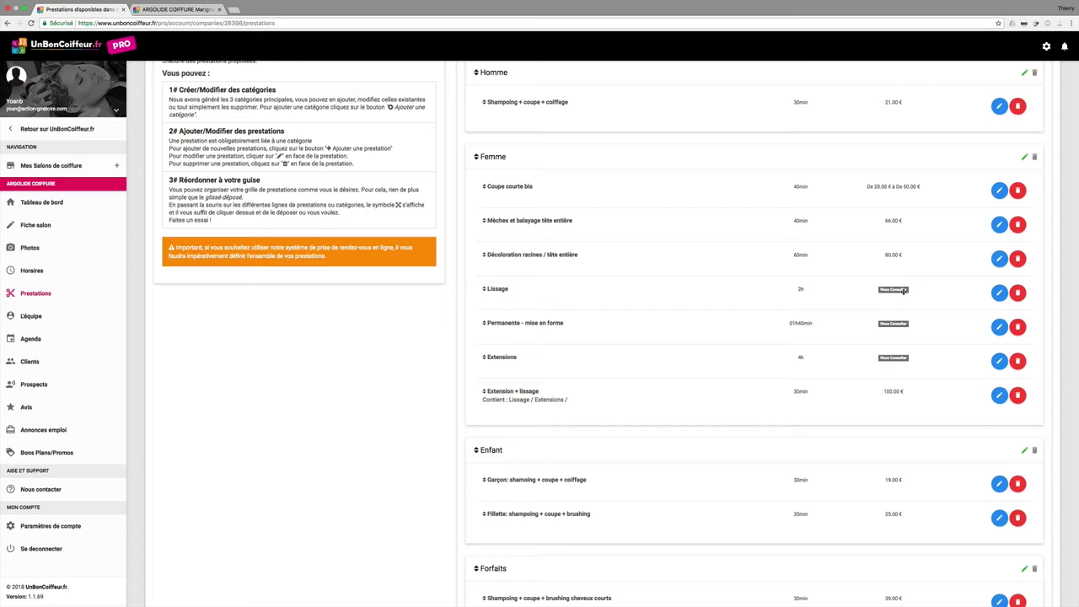
left_click(999, 293)
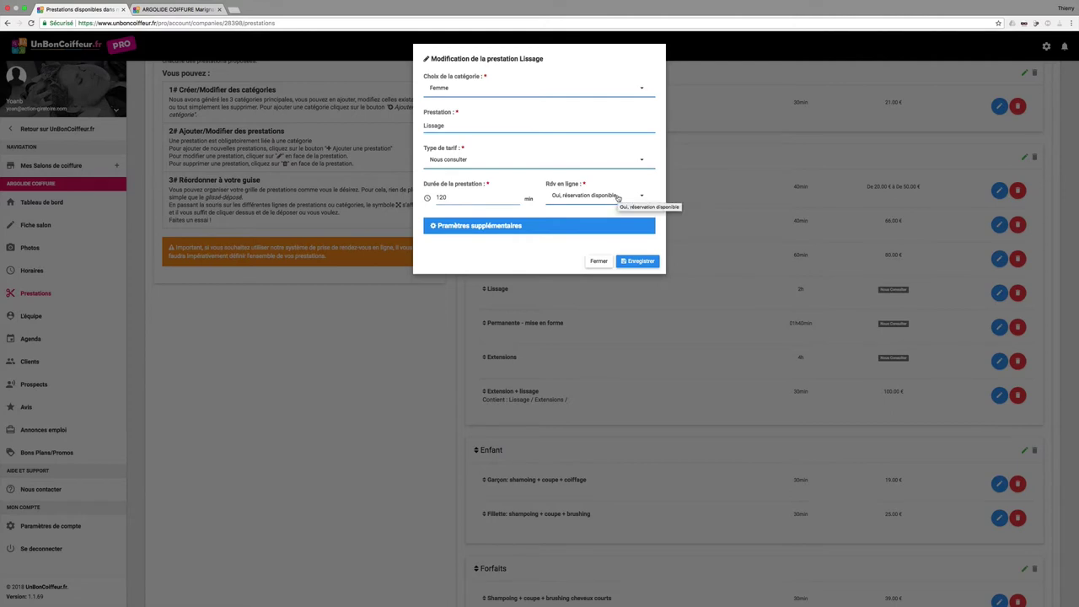
left_click(617, 197)
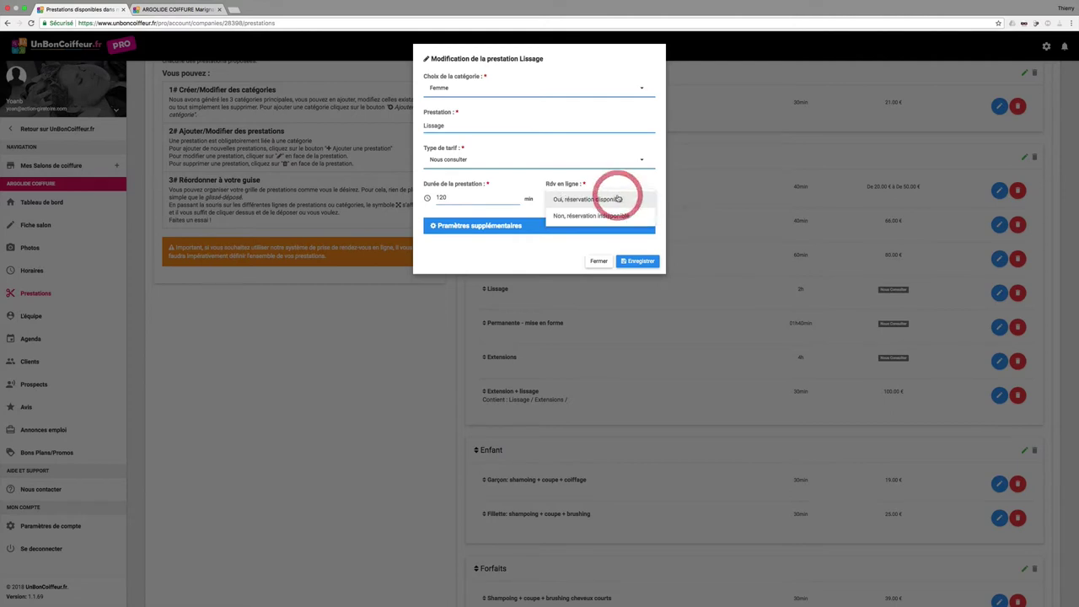
left_click(534, 188)
left_click(597, 262)
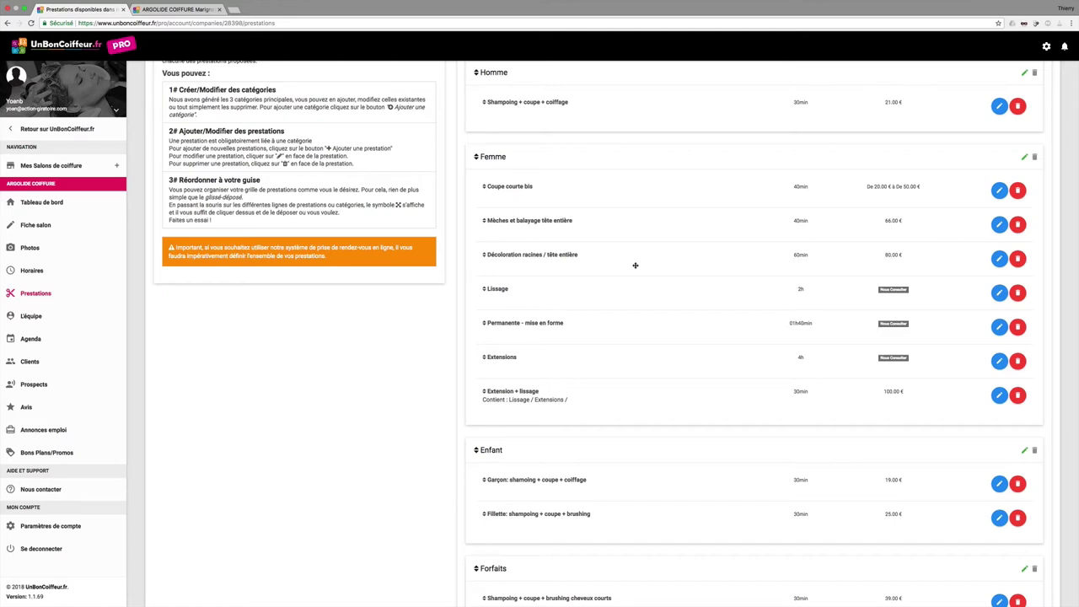
Review the services in every category from Homme to Mariage, view the Coupe courte bis service's settings, and close them without saving
scroll(634, 265, "down", 4)
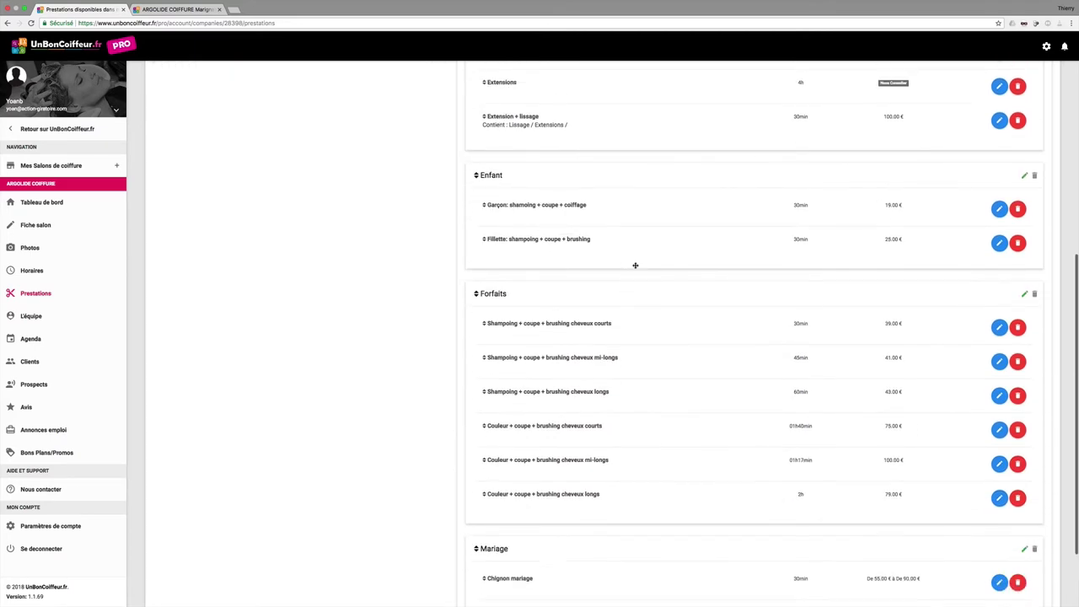
scroll(635, 266, "up", 6)
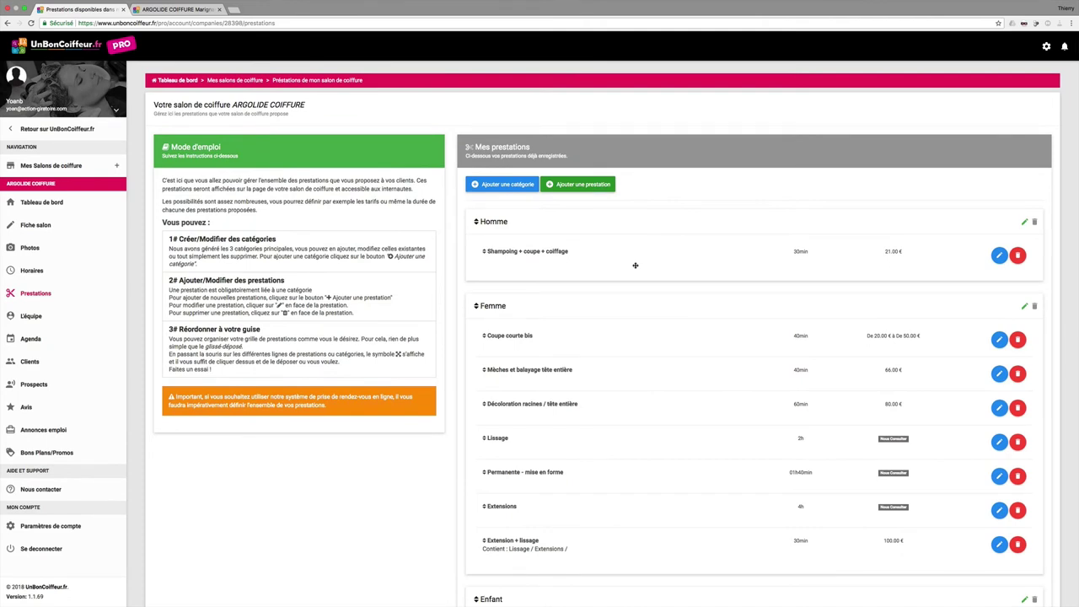
scroll(656, 291, "down", 5)
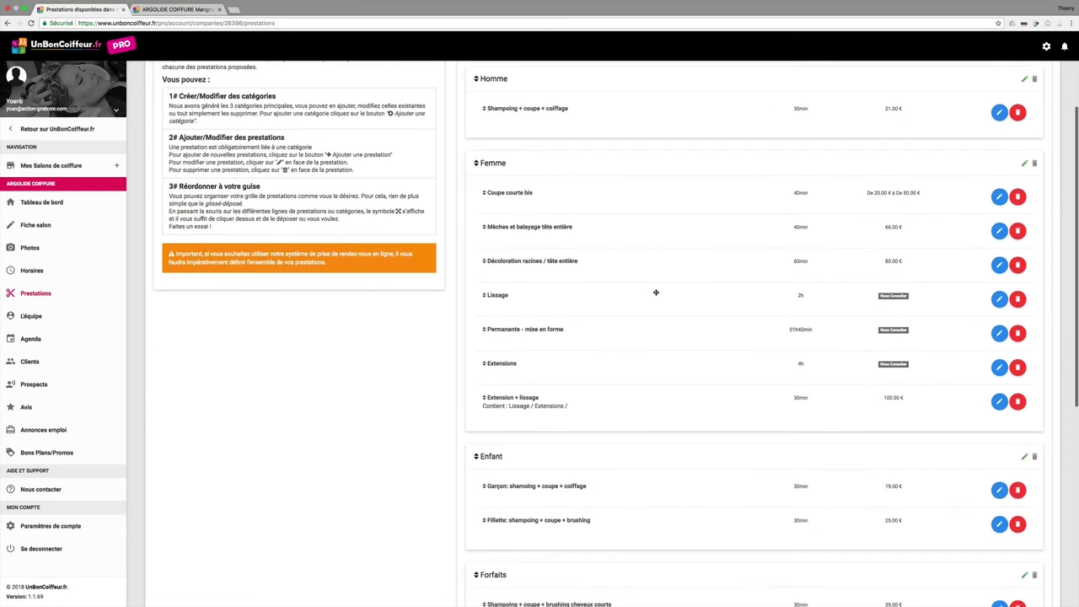
scroll(656, 292, "down", 3)
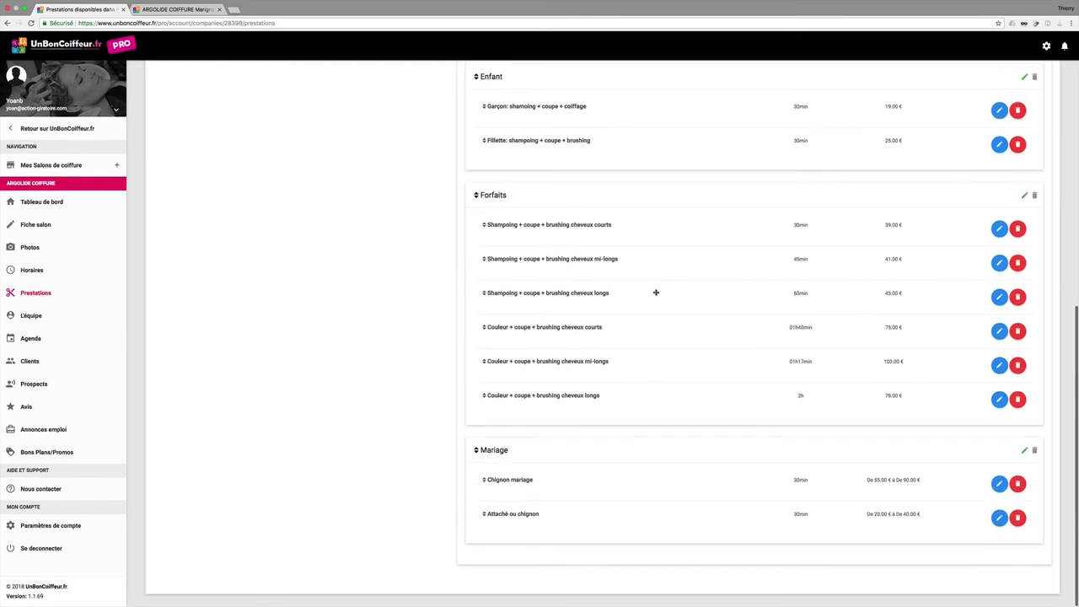
left_click(426, 427)
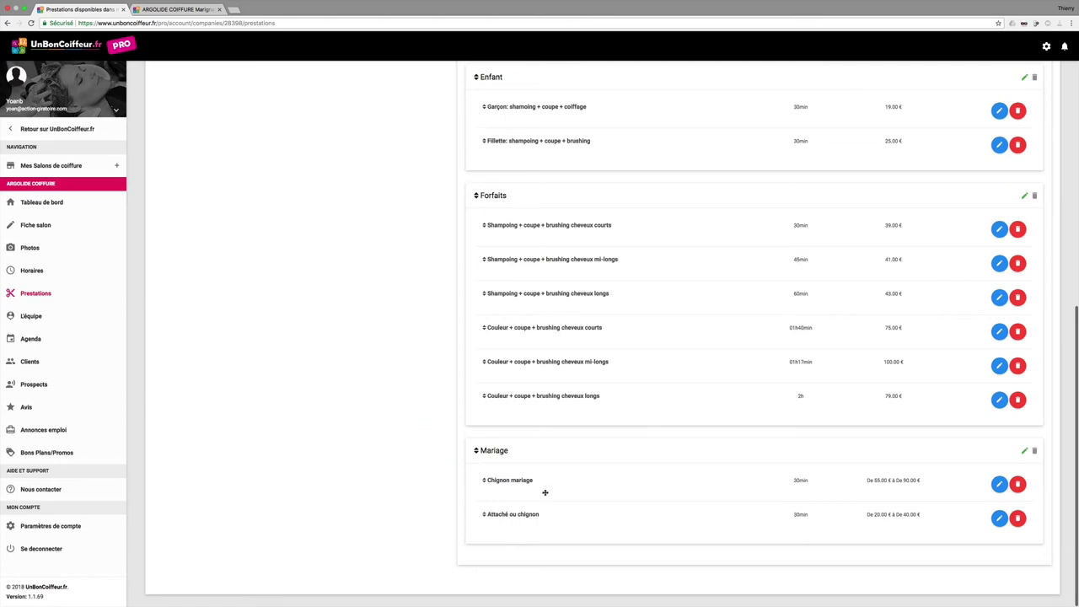
scroll(680, 345, "up", 5)
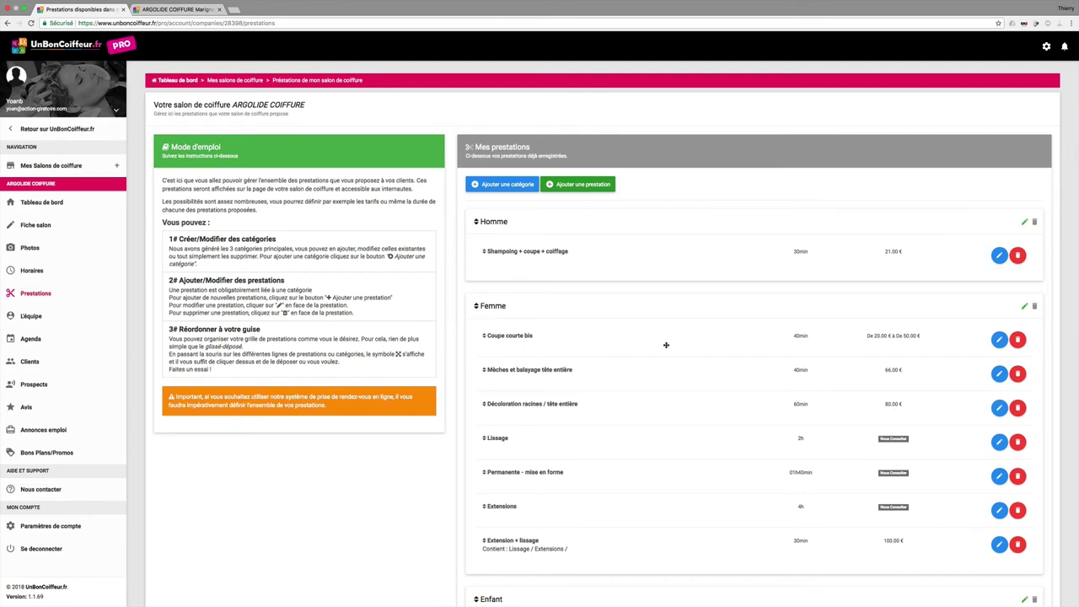
left_click(999, 340)
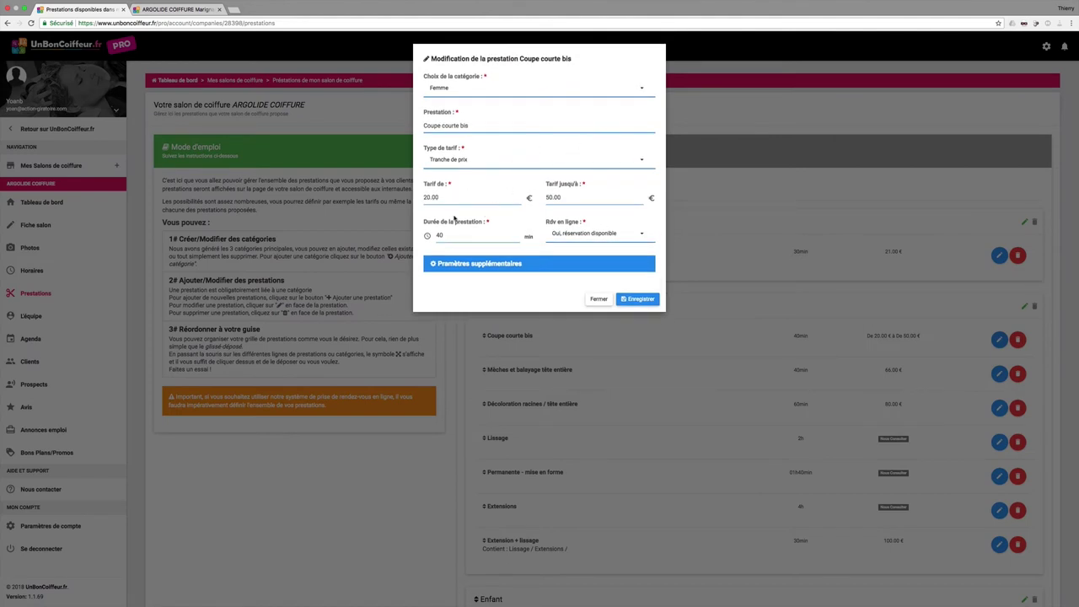
left_click(597, 300)
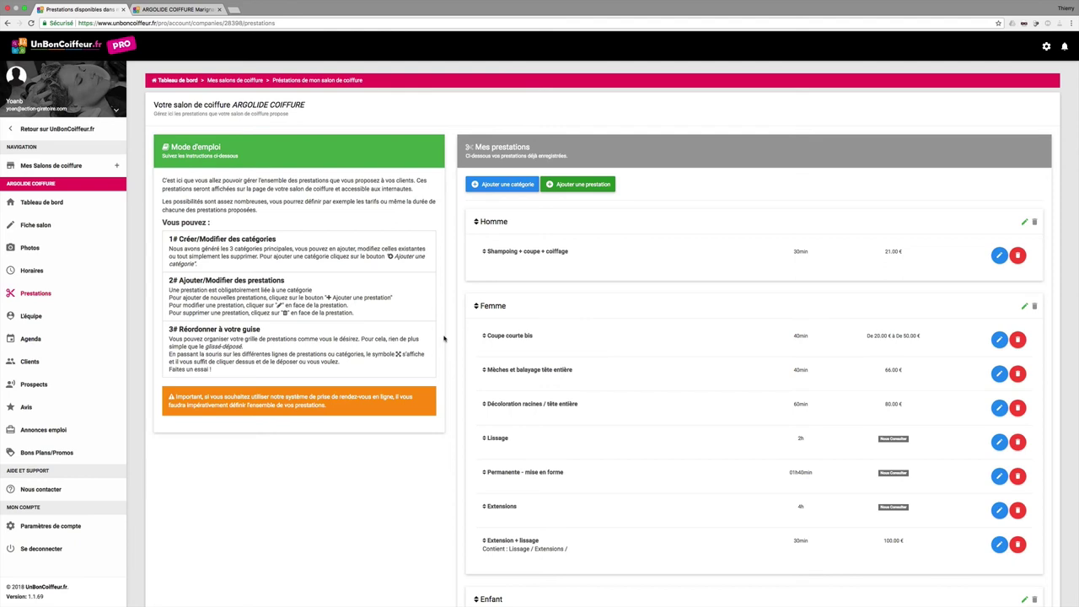
Check the full Nos Prestations list on the salon's public page and return to the services management page
left_click(177, 9)
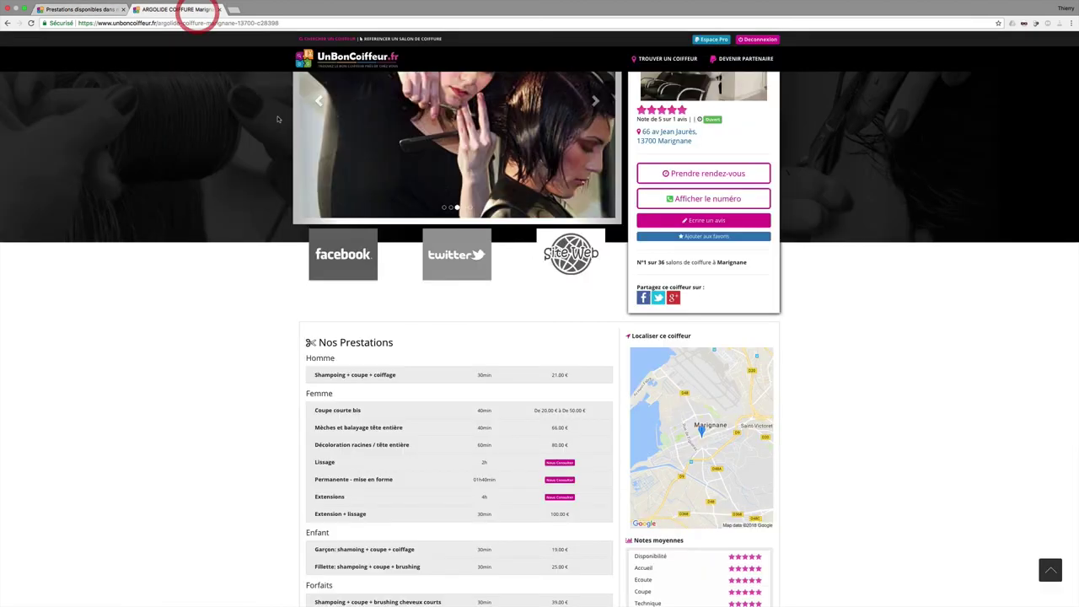
scroll(453, 379, "down", 5)
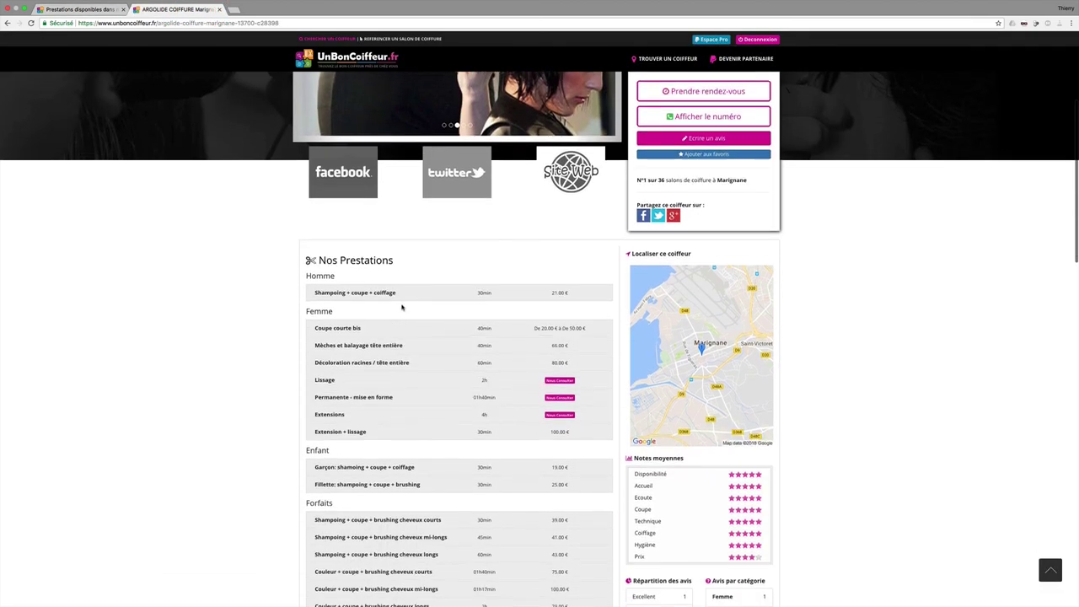
scroll(409, 323, "down", 1)
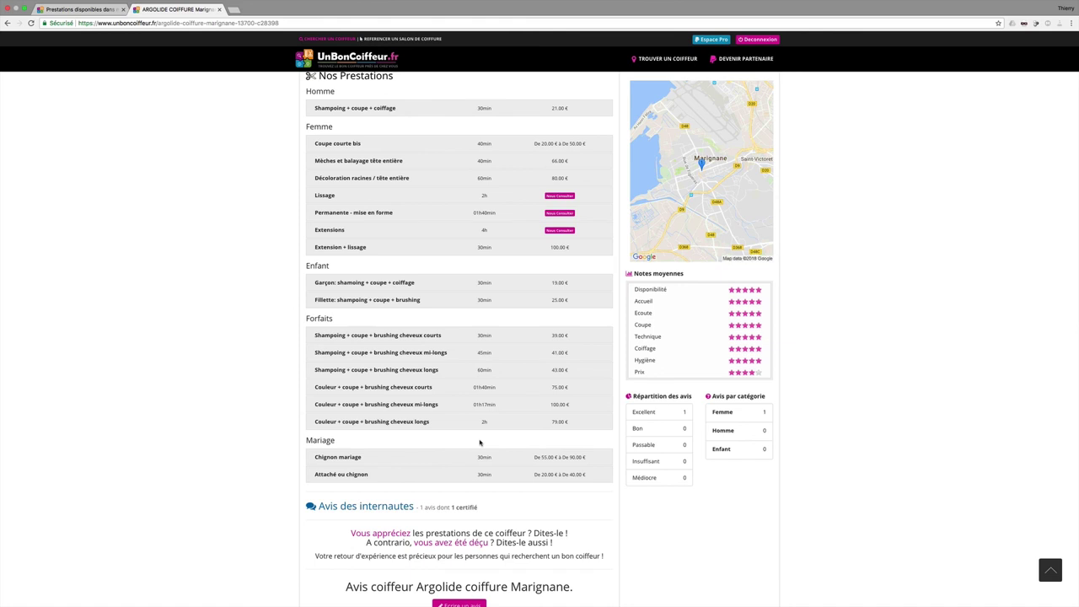
scroll(479, 443, "up", 3)
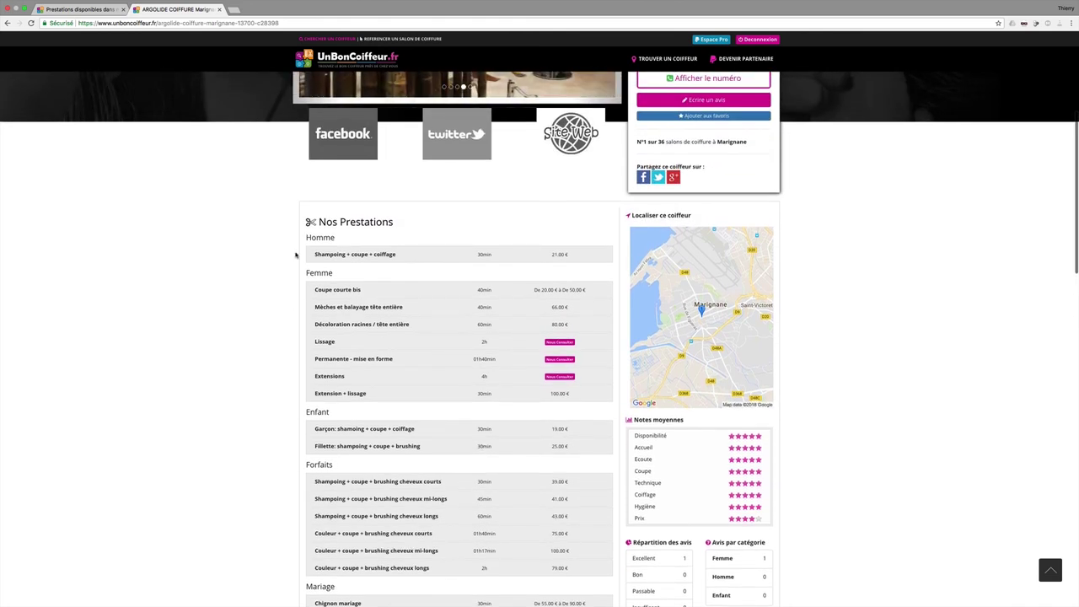
left_click(80, 10)
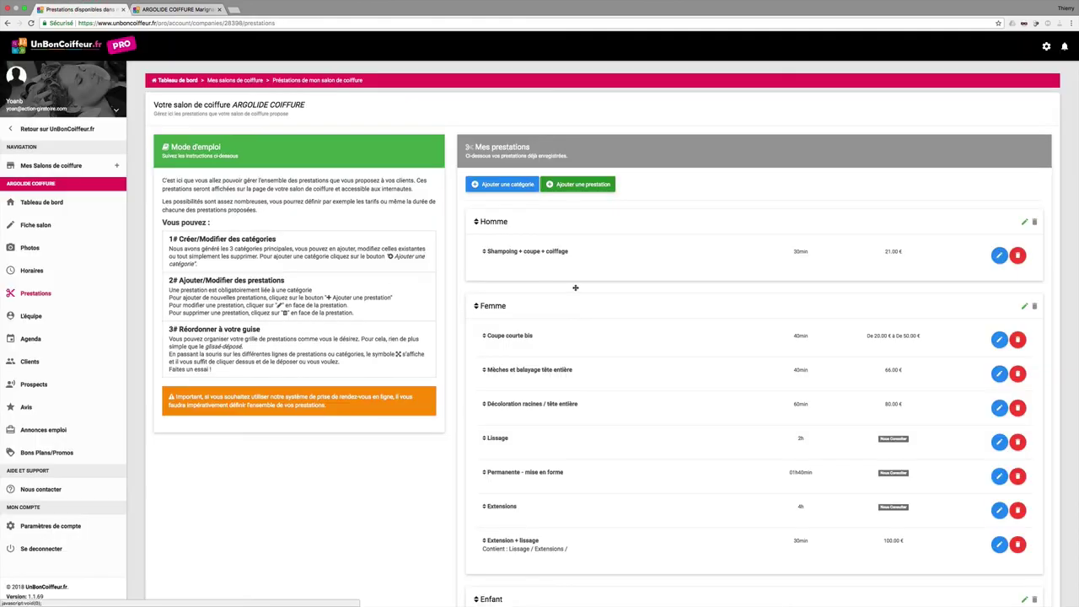